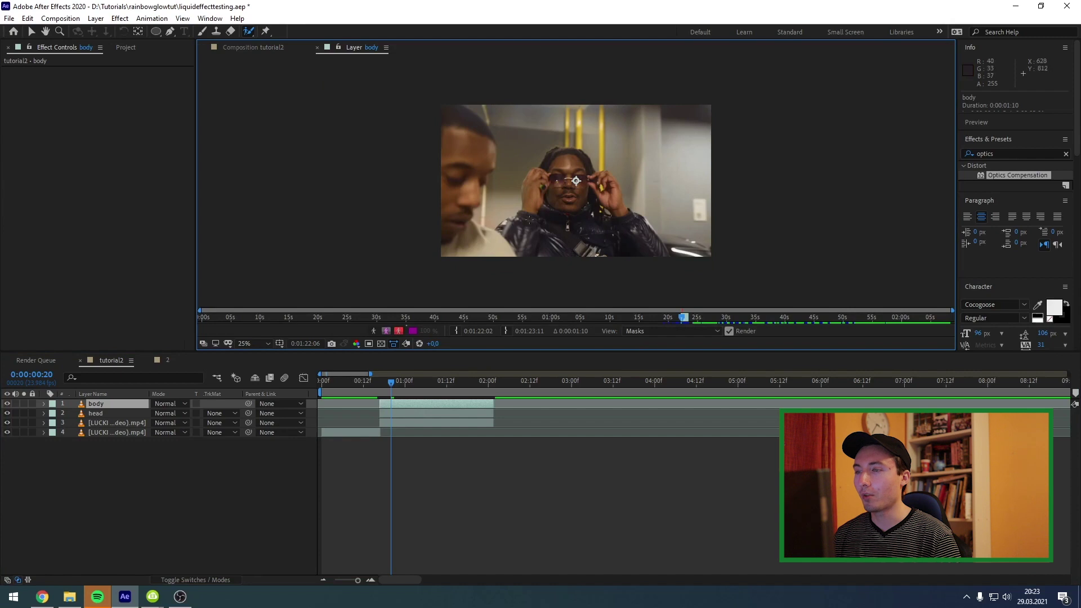
Rotoscope the man with the glasses on the body layer with the Roto Brush, including the missed patch of his jacket
left_click(248, 31)
left_click_drag(615, 187, 665, 254)
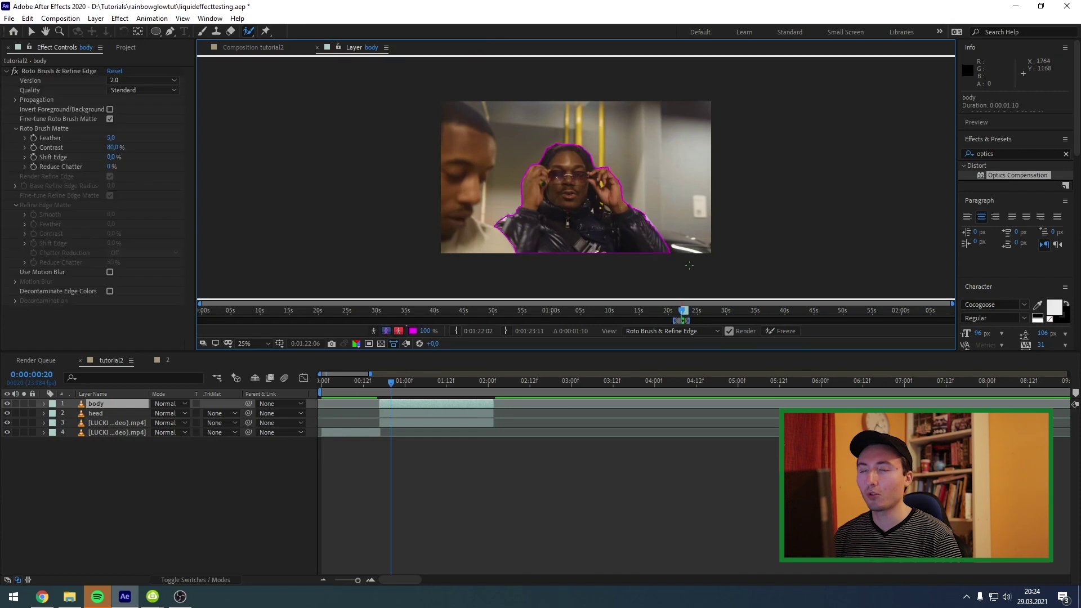
scroll(583, 186, "up", 2)
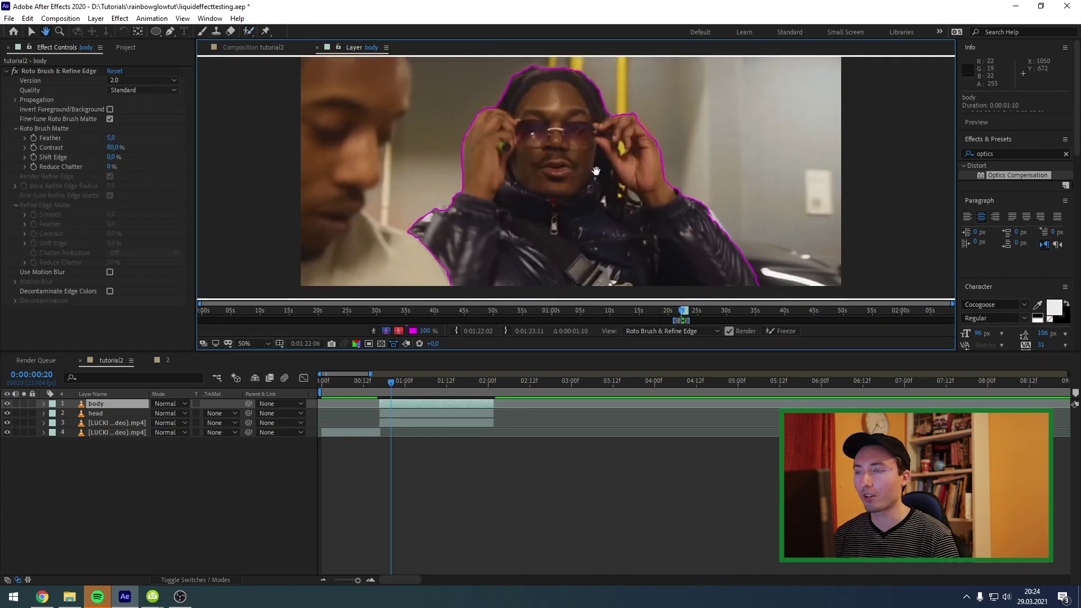
scroll(477, 209, "down", 2)
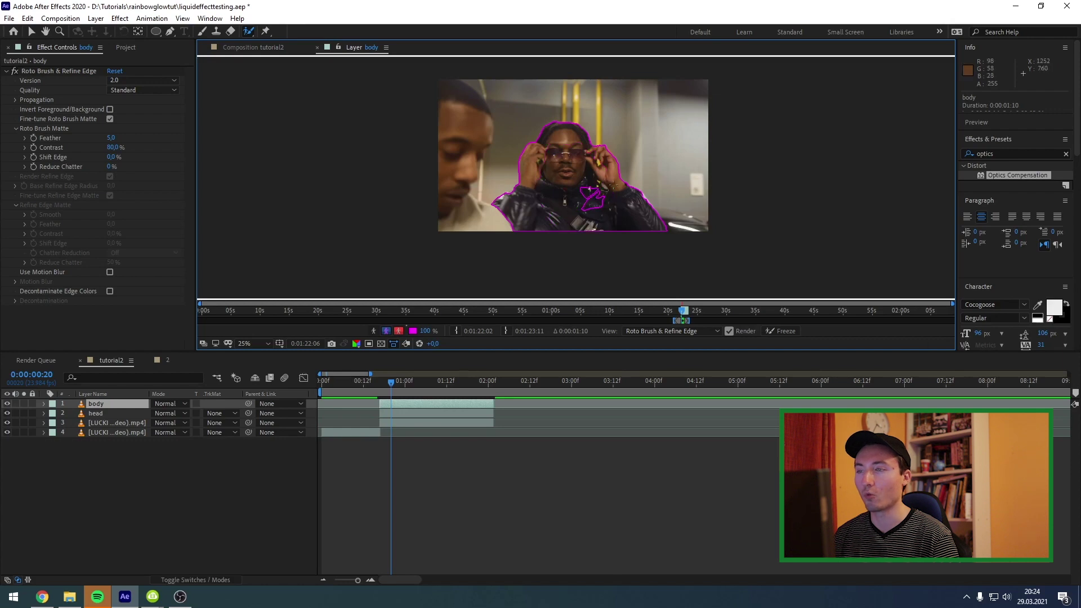
left_click_drag(579, 184, 593, 198)
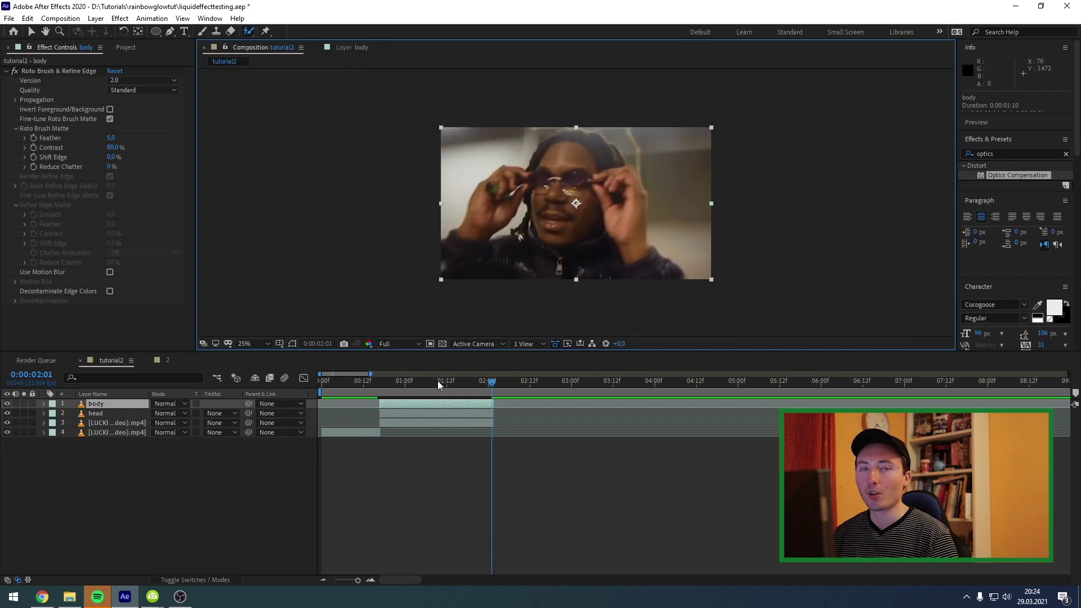
Open the head layer at 0:00:00:20 and select the man's head with the Roto Brush
left_click_drag(404, 384, 386, 420)
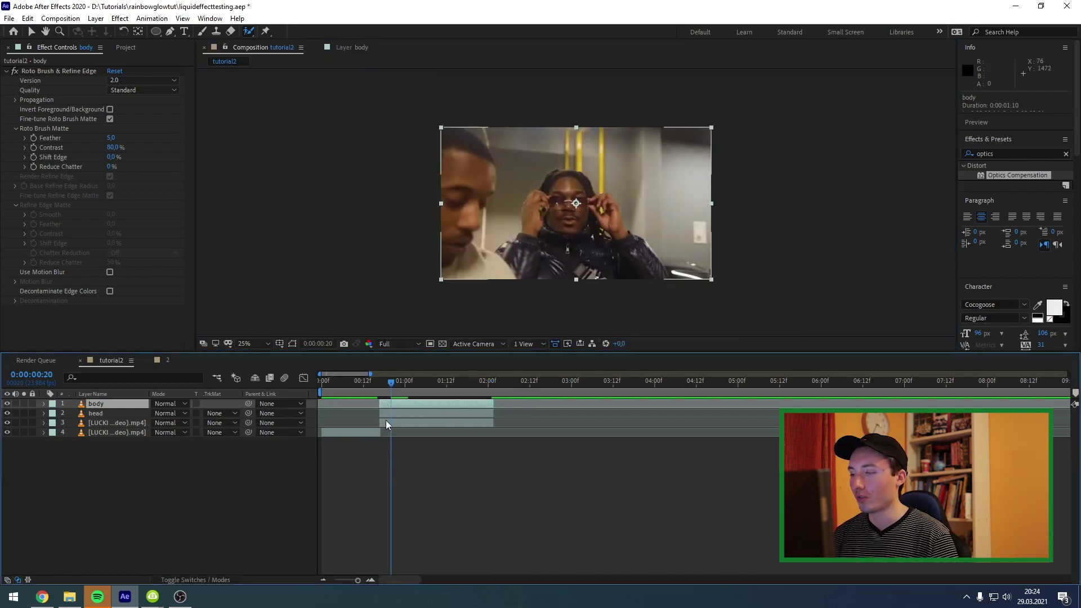
double_click(388, 416)
scroll(596, 218, "up", 2)
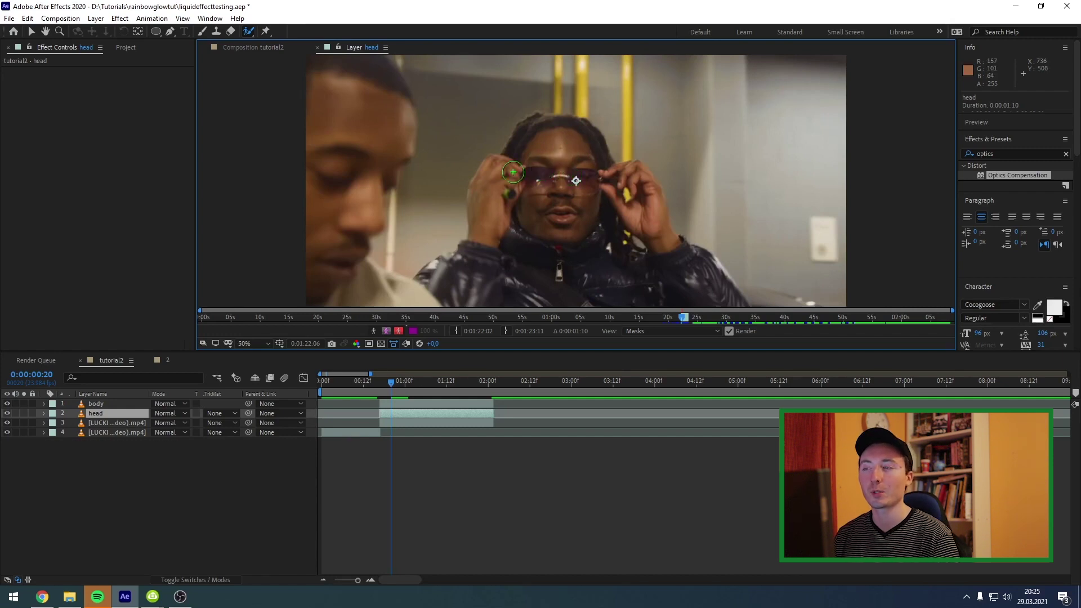
mouse_move(545, 125)
left_mouse_down()
mouse_move(509, 164)
mouse_move(514, 200)
mouse_move(537, 224)
mouse_move(583, 227)
mouse_move(591, 162)
mouse_move(543, 121)
left_mouse_up()
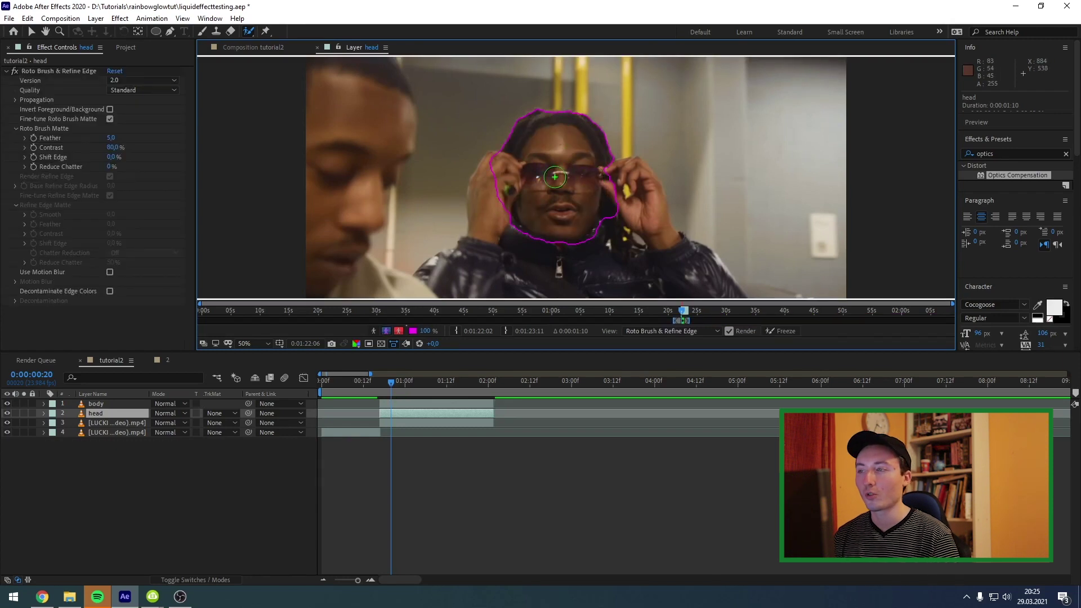
Correct the head matte frame by frame up to 0:00:01:09 with foreground and background strokes around the face and neck
key("Page_Down")
key("Page_Down")
left_click_drag(588, 155, 597, 186)
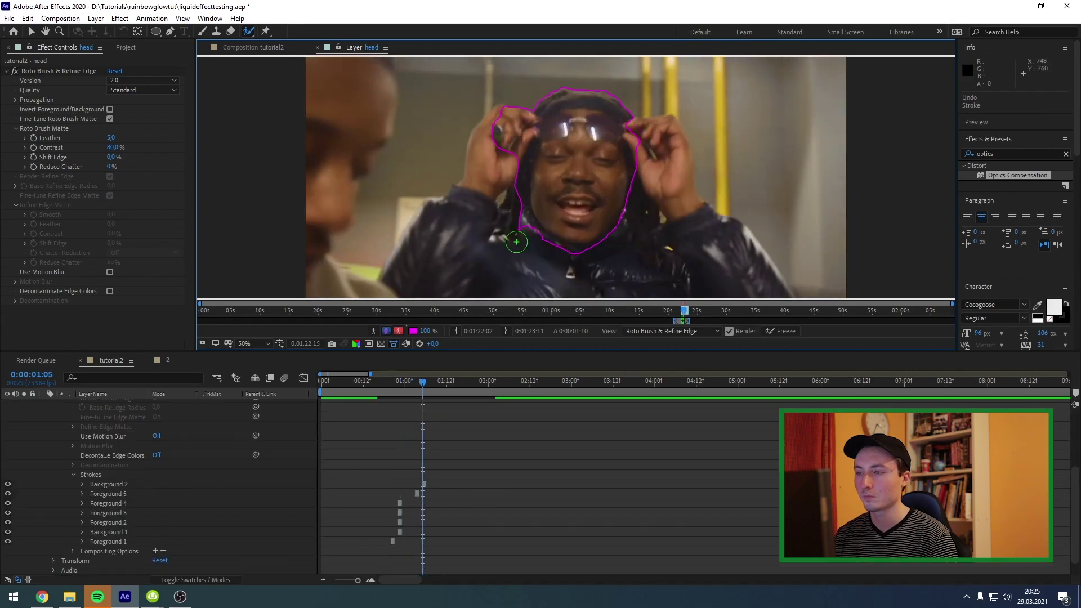
left_click_drag(516, 242, 521, 222)
key("Page_Down")
key("Page_Down")
key("Page_Down")
key("Page_Down")
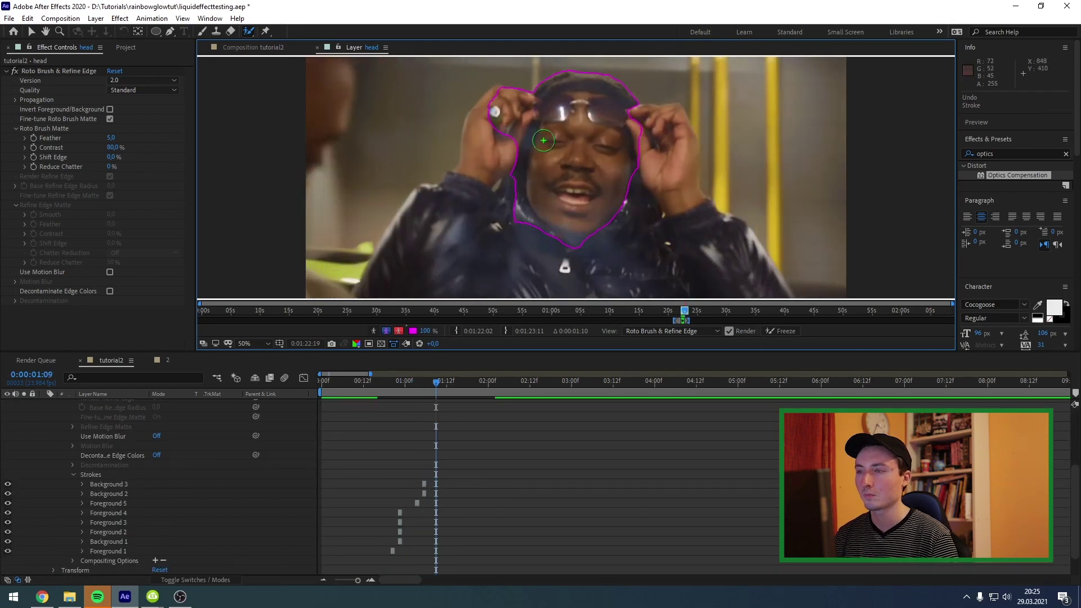
Continue through the following frames of the head layer and subtract the raised hand beside the head from the matte
key("Page_Down")
key("Page_Down")
key("Page_Down")
key("Page_Down")
scroll(576, 402, "up", 4)
key("Page_Down")
key("Page_Down")
left_click_drag(504, 77, 489, 95)
scroll(544, 121, "down", 2)
Propagate the head matte frame by frame to 0:00:02:01 and freeze the Roto Brush result
key("Page_Down")
key("Page_Down")
key("Page_Down")
key("Page_Down")
key("Page_Down")
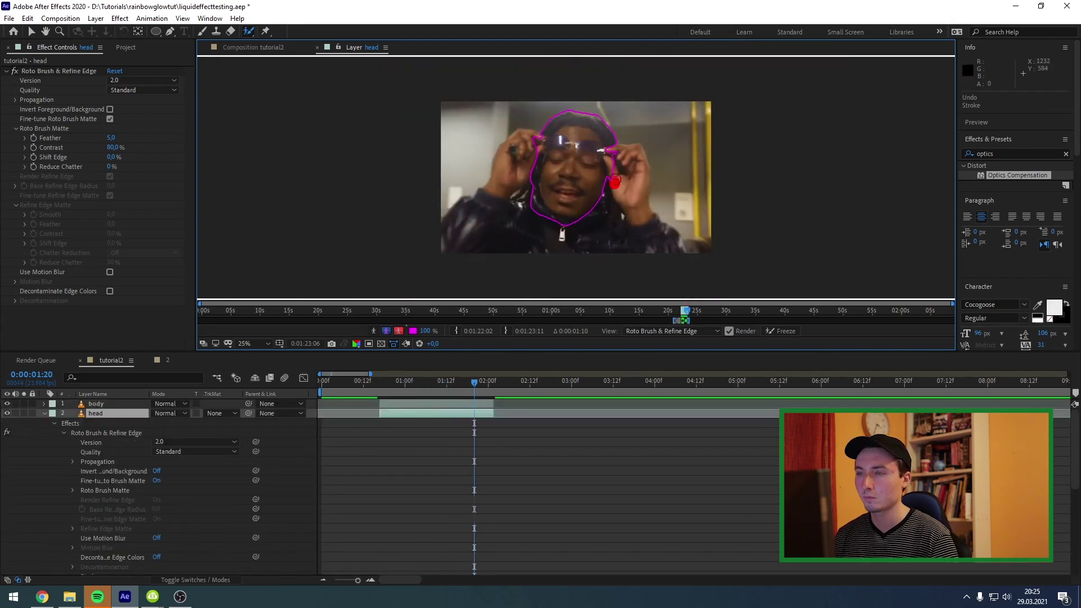
key("Page_Down")
key("Page_Down")
key("Page_Down")
key("Page_Down")
key("Page_Down")
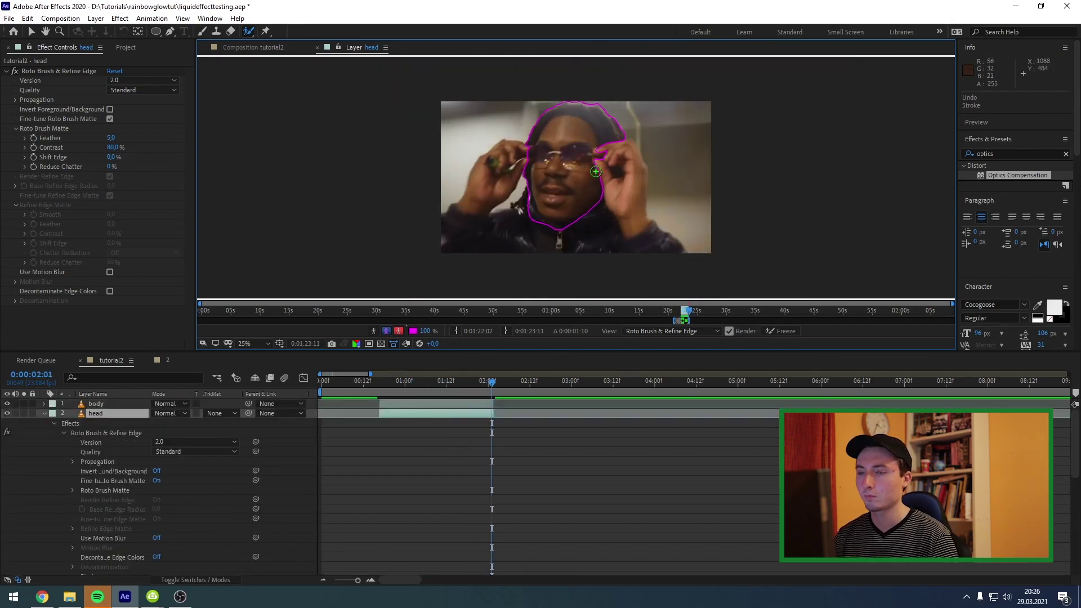
left_click(773, 329)
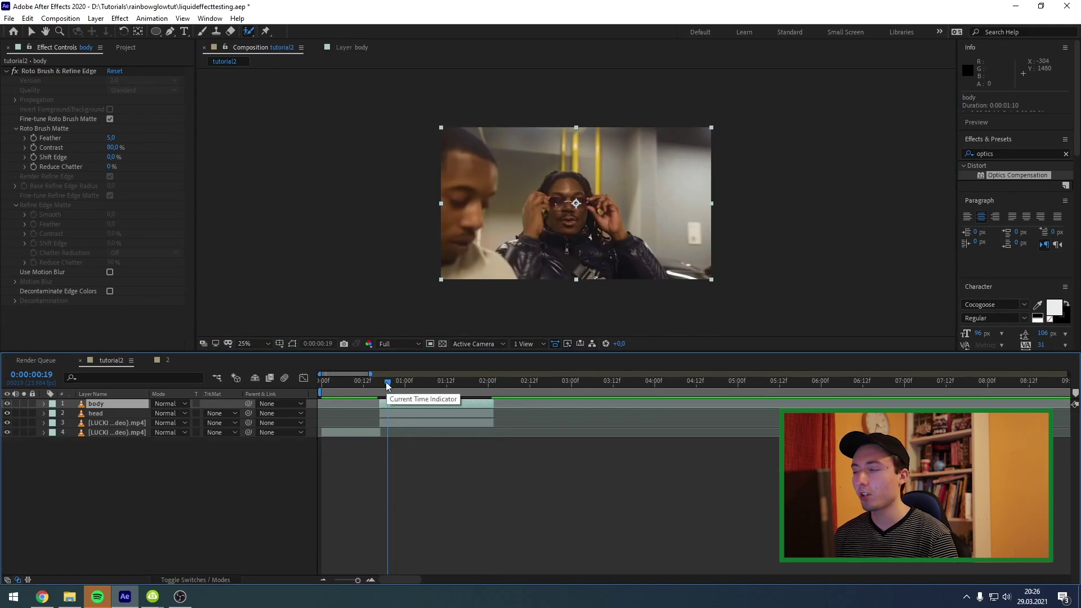
Hide the body and head layers and scrub through the underlying footage layer
left_click_drag(8, 404, 6, 414)
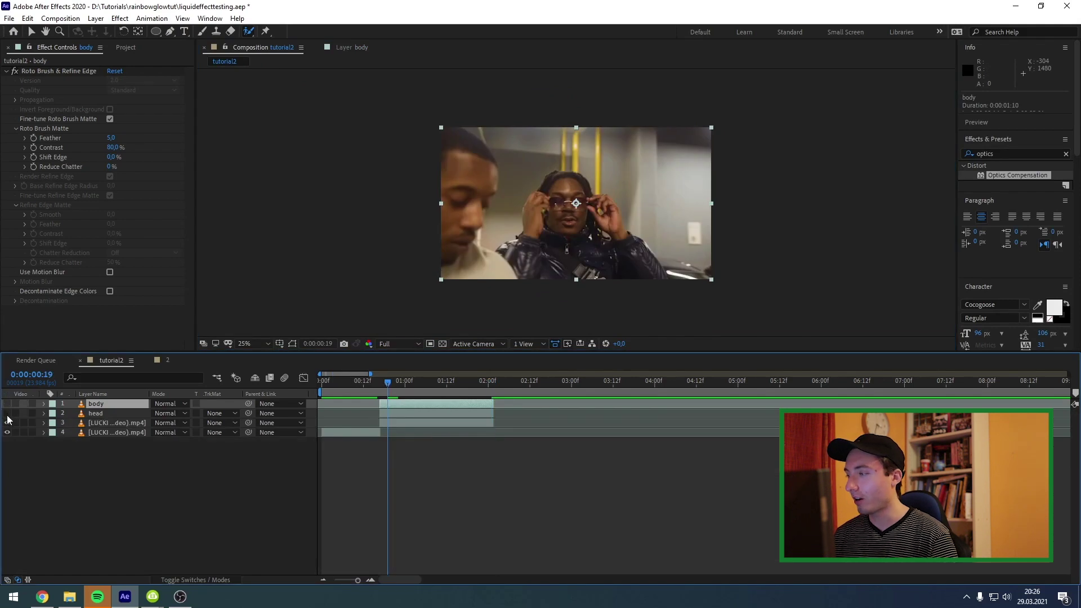
left_click(400, 423)
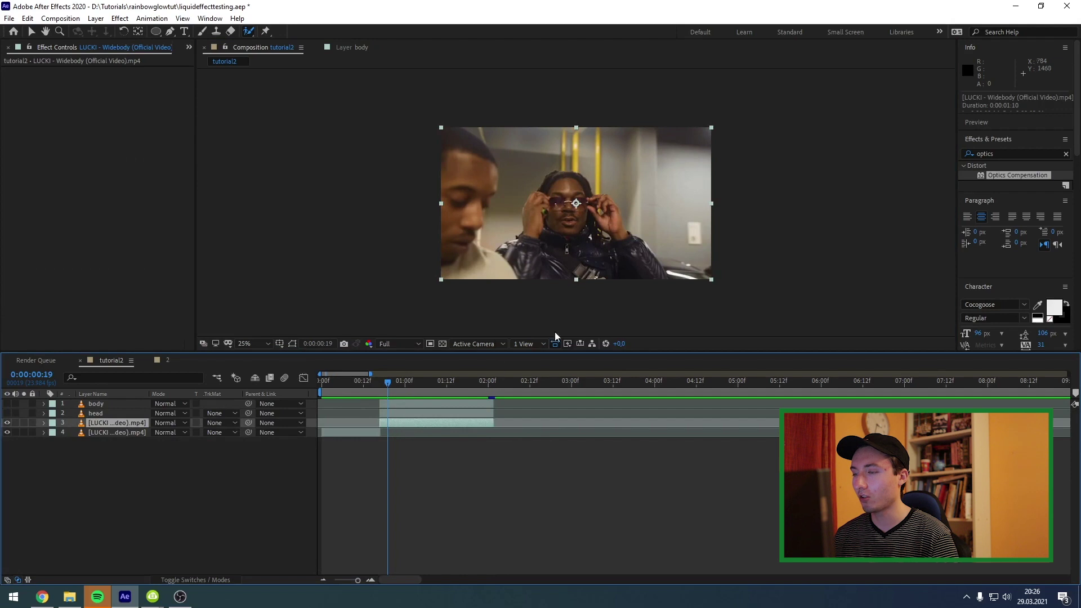
left_click_drag(386, 379, 408, 380)
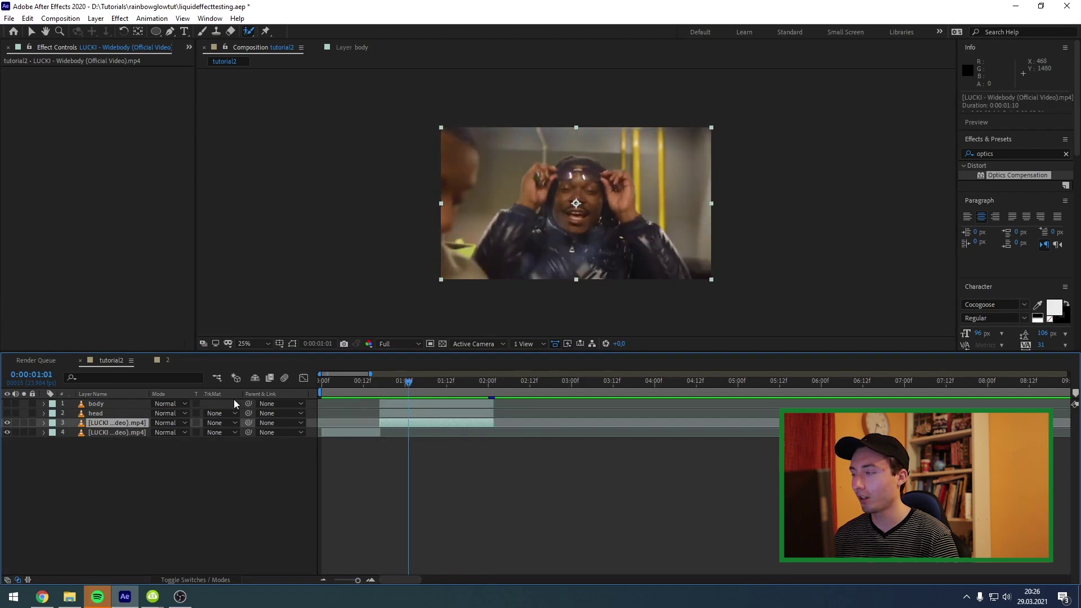
Hide the underlying footage layer and preview first the head cutout and then the body cutout on its own
left_click(7, 423)
left_click(7, 413)
left_click_drag(408, 381, 446, 383)
left_click(6, 414)
left_click(7, 403)
left_click_drag(447, 387, 416, 391)
Set the body layer's Roto Brush matte to feather 8 and shift edge -99%, with motion blur and edge colour decontamination enabled
left_click(447, 406)
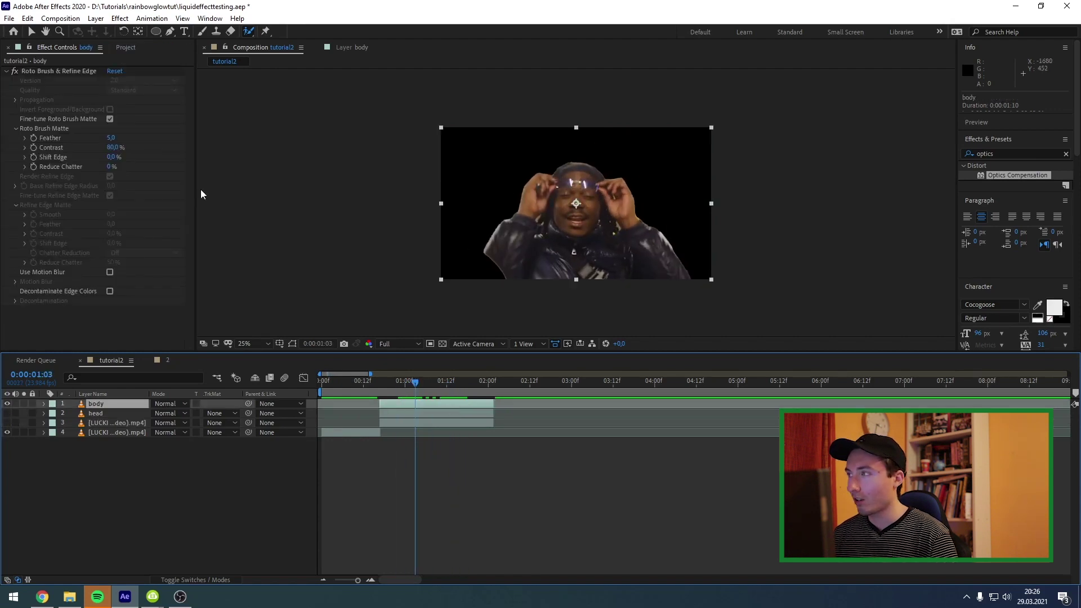
left_click(112, 139)
type("8")
key("Return")
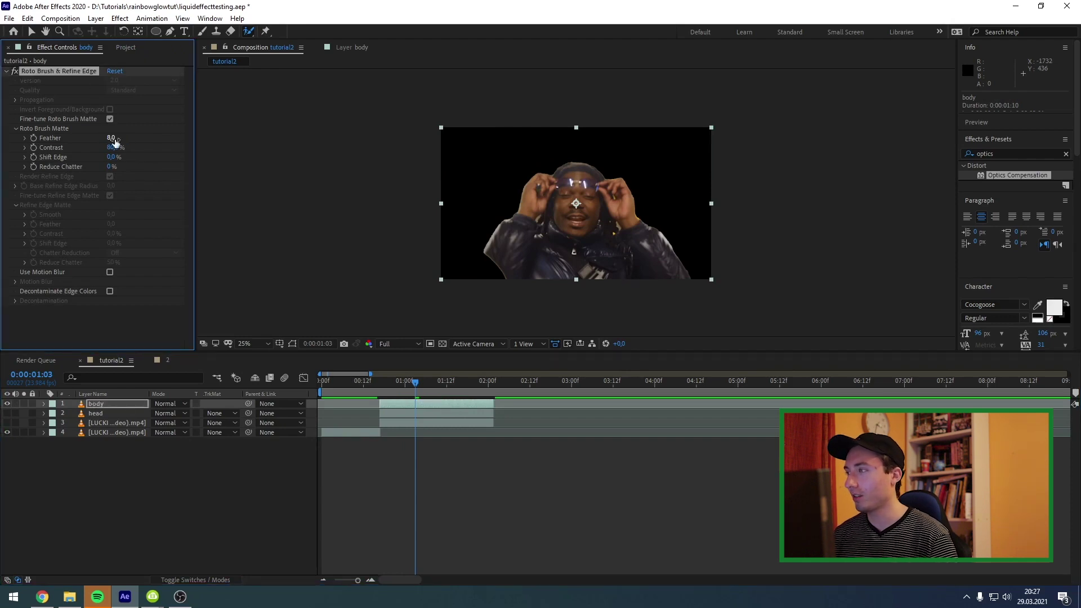
left_click_drag(112, 159, 56, 171)
left_click(109, 292)
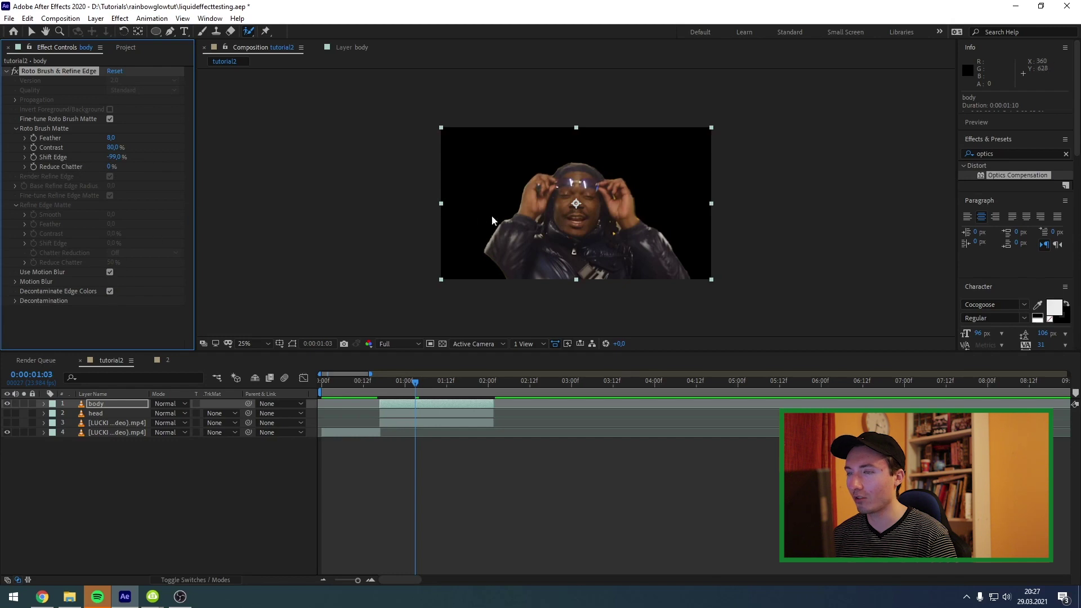
Set the body matte's feather to 9 and readjust its shift edge while inspecting the cutout's outline up close
scroll(488, 217, "up", 2)
left_click(111, 138)
type("9")
key("Return")
left_click_drag(113, 157, 122, 147)
left_click_drag(515, 192, 512, 179)
scroll(514, 180, "down", 2)
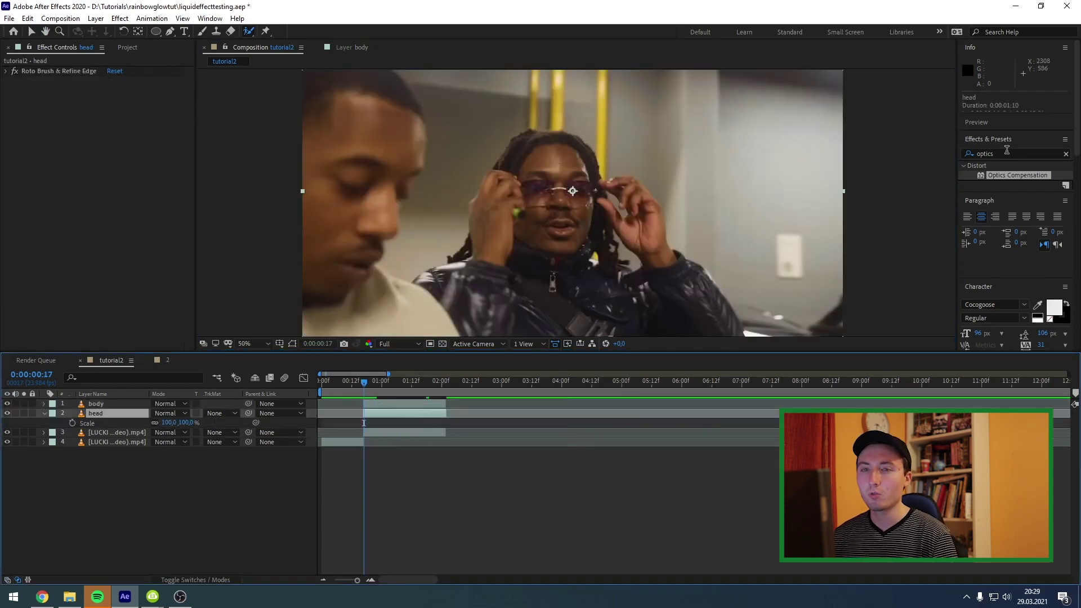
Apply the Colorama effect to the head layer and hide the body layer and the footage layer beneath the head
left_click(1006, 152)
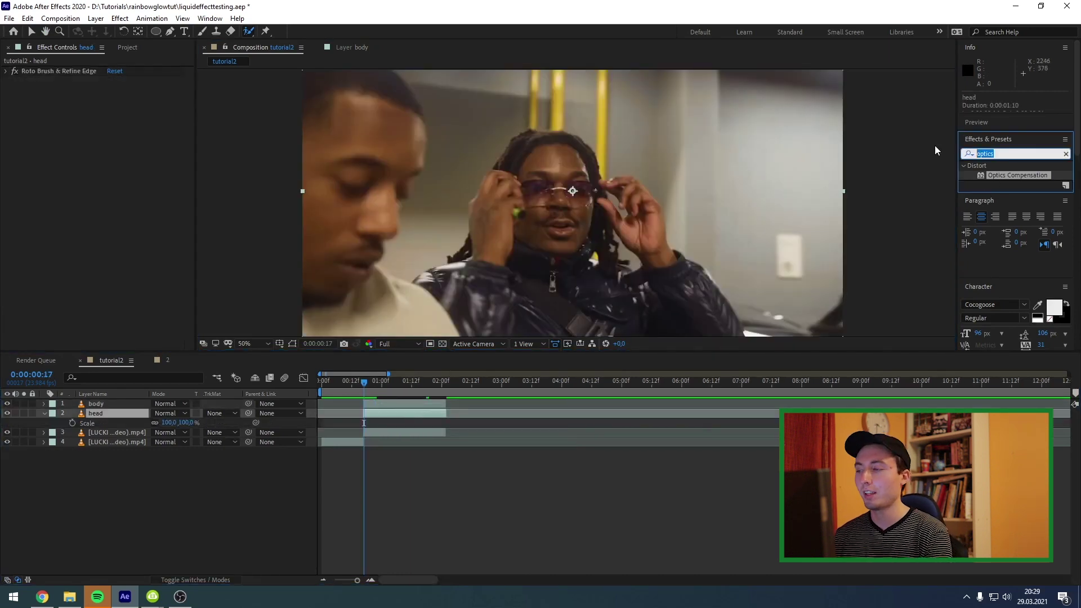
type("colora")
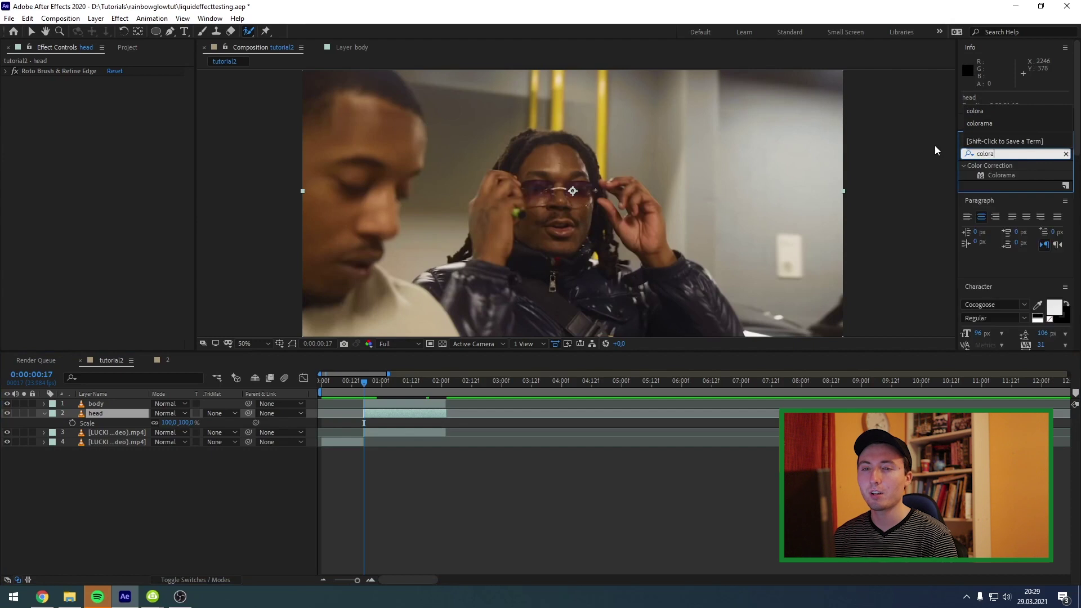
left_click(998, 188)
left_click_drag(997, 175, 100, 413)
left_click(8, 404)
left_click(7, 442)
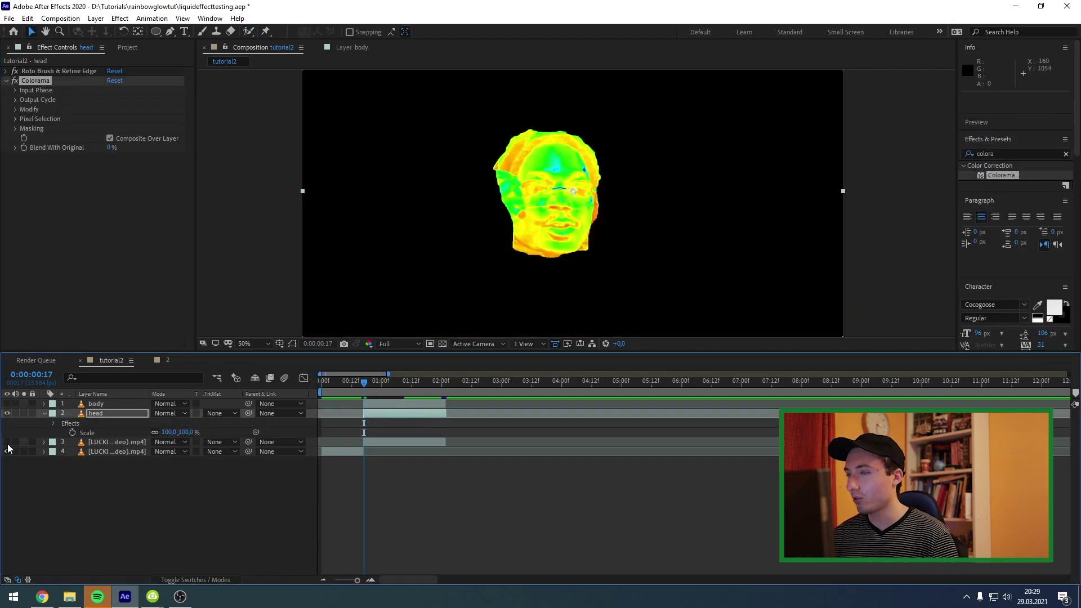
Try shifting the red stop in Colorama's output cycle and choose the Hue Cycle preset palette
left_click(14, 101)
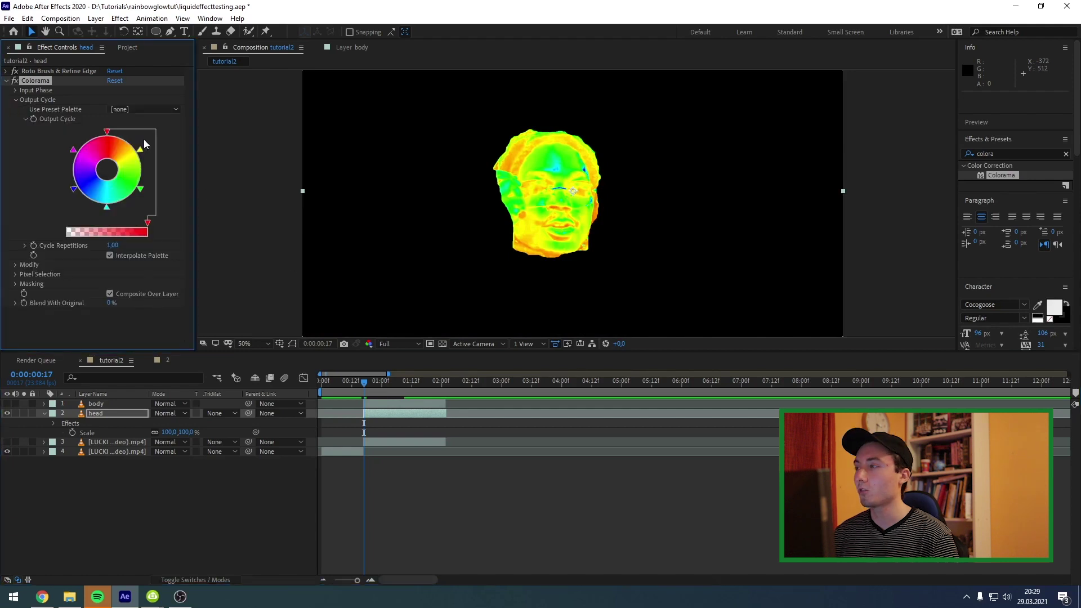
left_click_drag(107, 133, 125, 138)
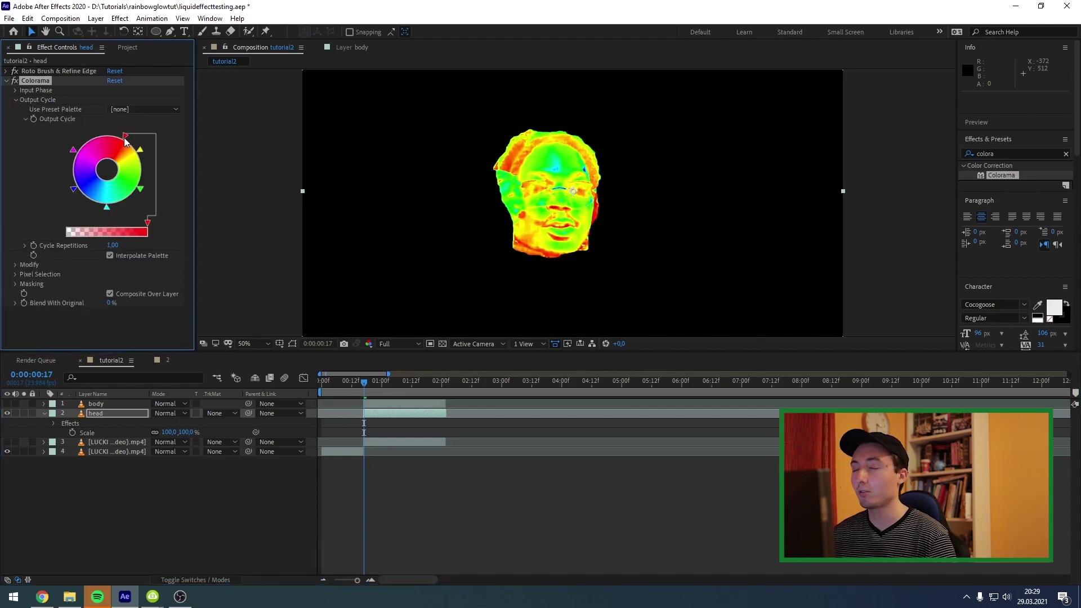
left_click_drag(125, 135, 112, 132)
left_click(144, 110)
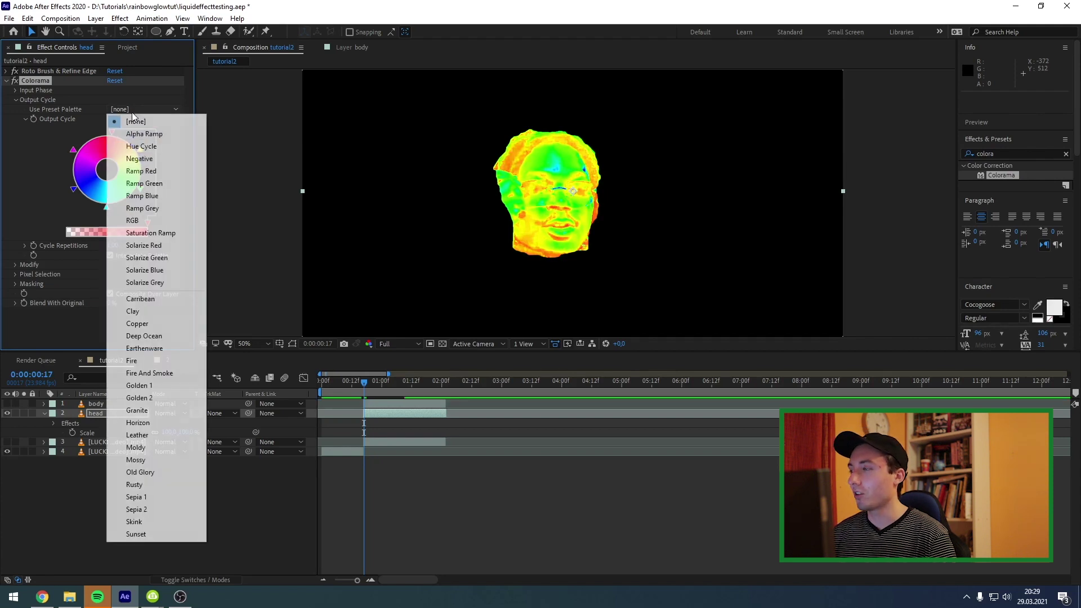
left_click(152, 269)
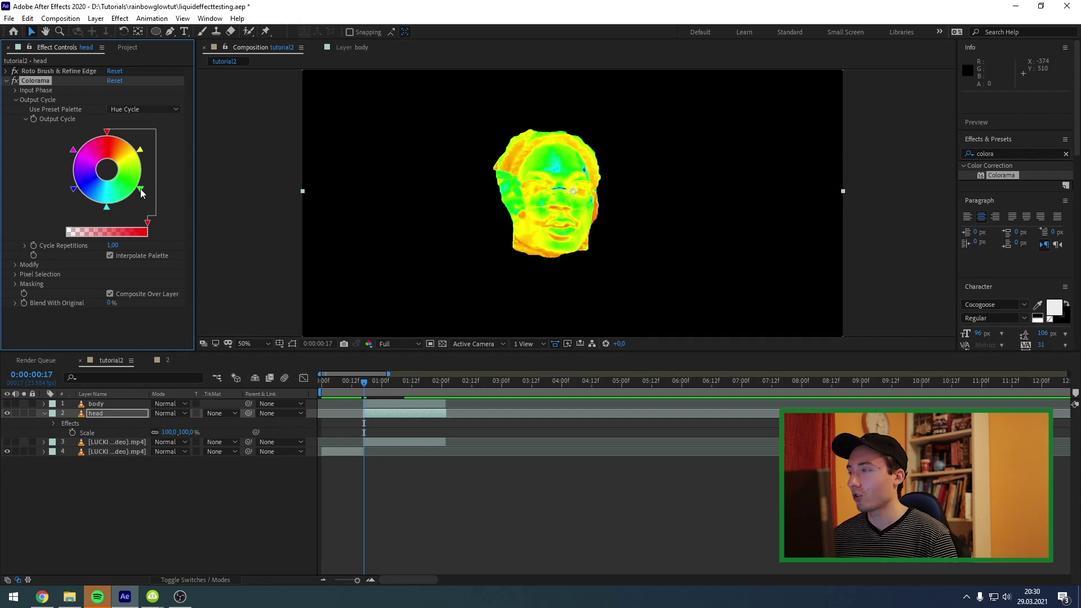
Customise Colorama's output cycle by removing the green stop and arranging magenta, red, yellow and cyan stops
left_click(141, 189)
double_click(140, 190)
left_click_drag(116, 24, 181, 72)
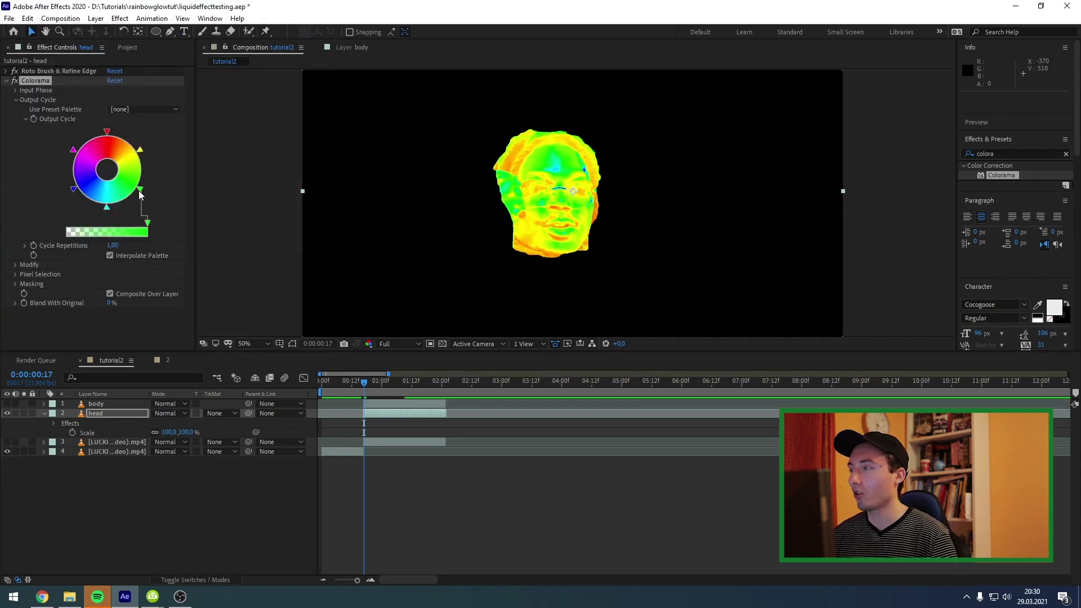
left_click_drag(139, 191, 182, 202)
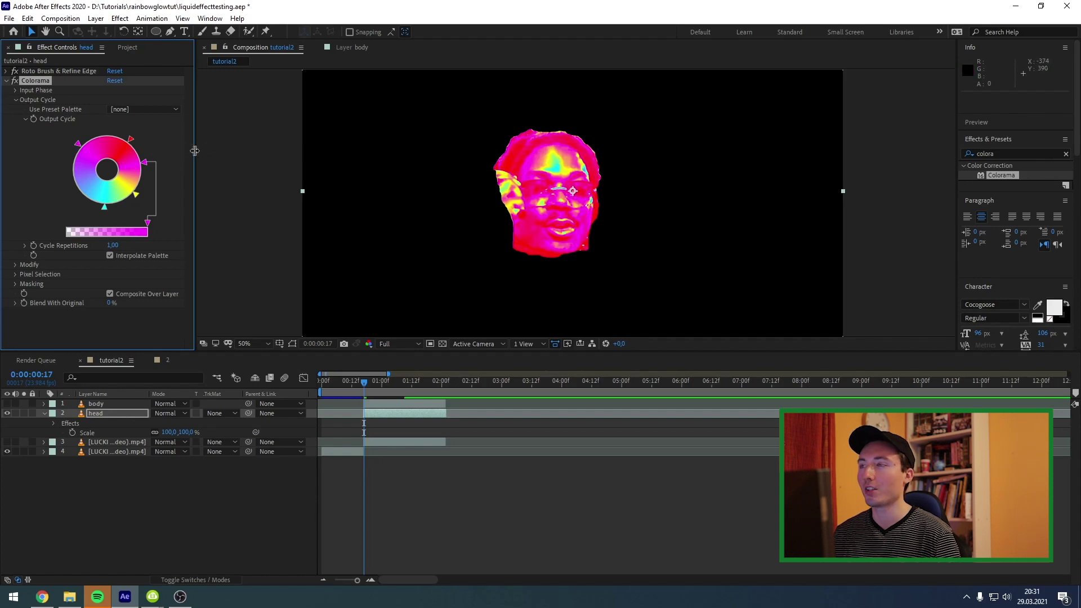
Apply the S_DistortChroma effect to the head layer and raise its Blur Lens to about 465
left_click_drag(1007, 154, 953, 148)
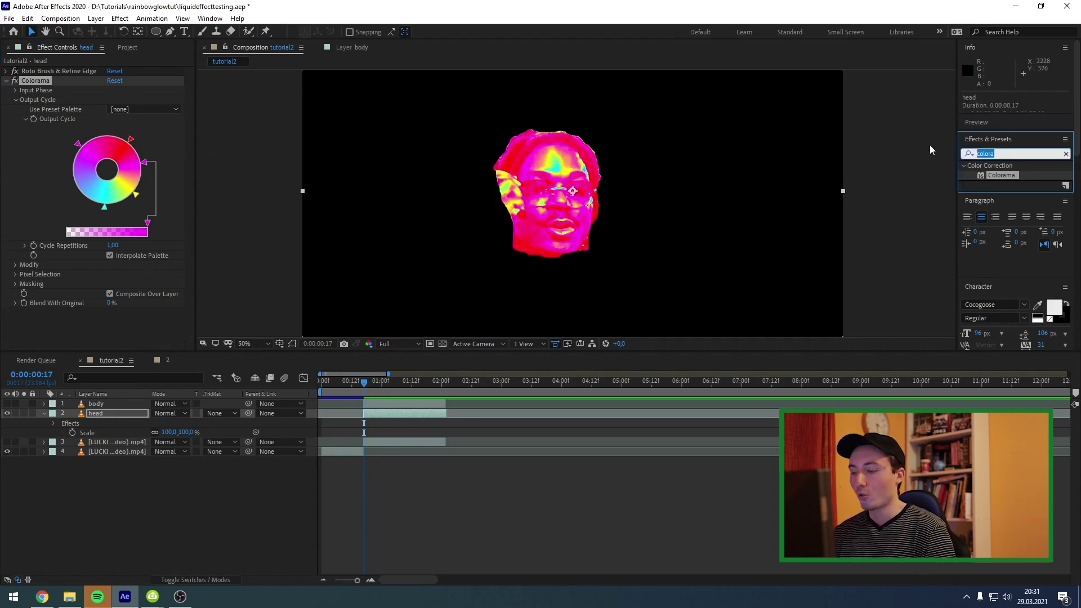
type("distort")
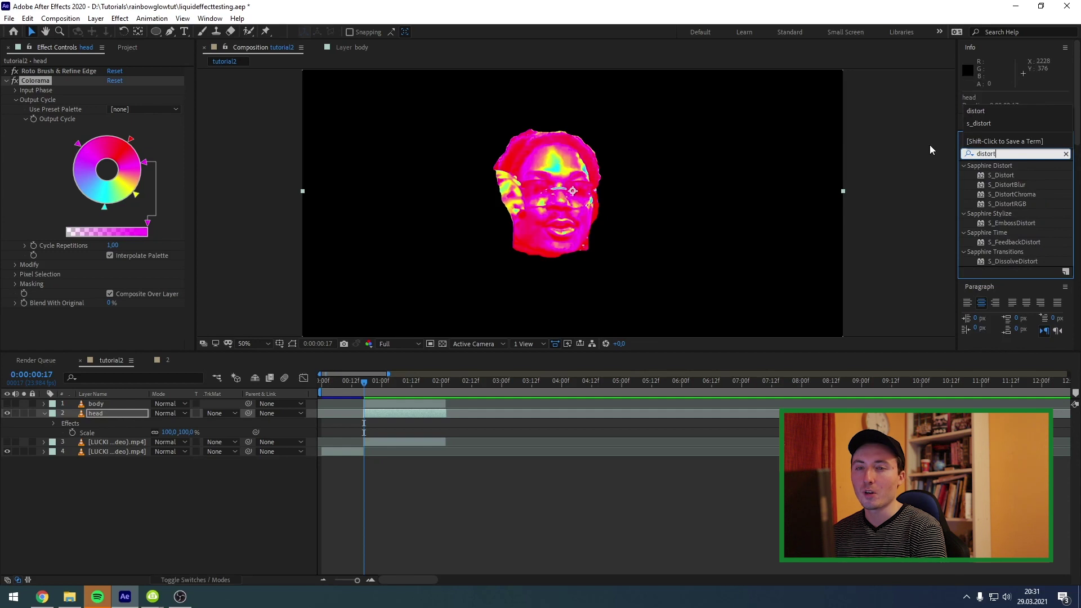
double_click(1011, 195)
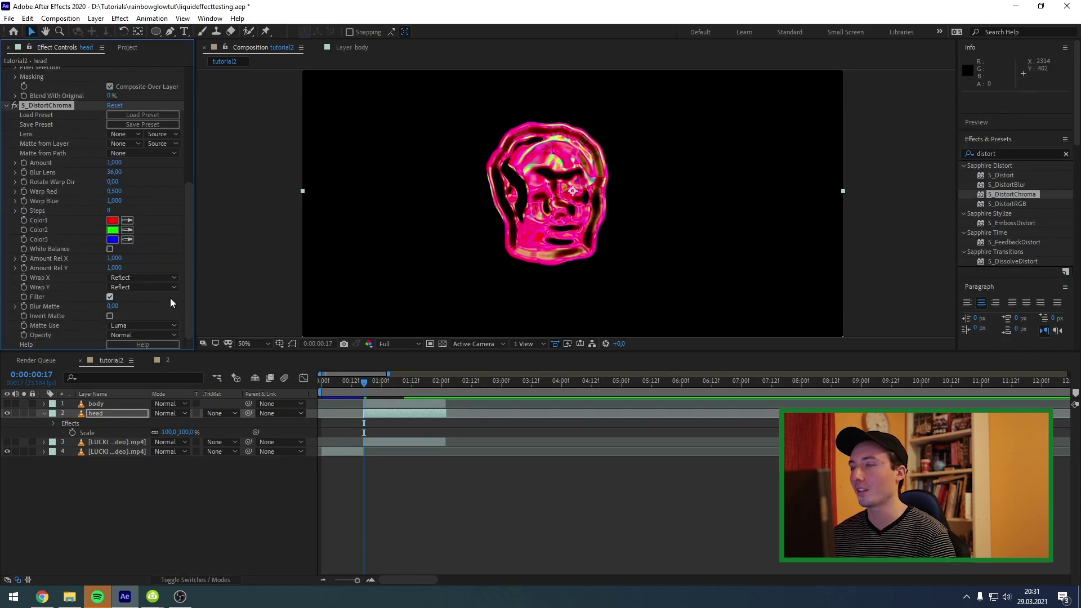
left_click_drag(117, 203, 317, 190)
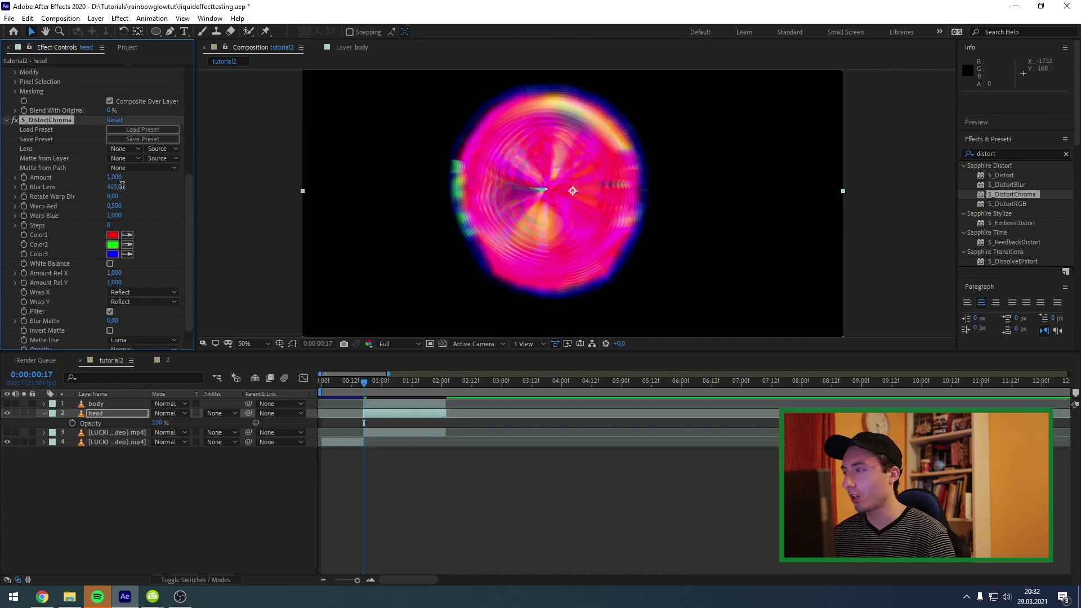
Set the distortion's Blur Lens to 470 and its Amount to 0.26, and check the look on further frames up to 0:00:01:13
left_click(118, 187)
type("57")
left_click_drag(116, 241, 72, 249)
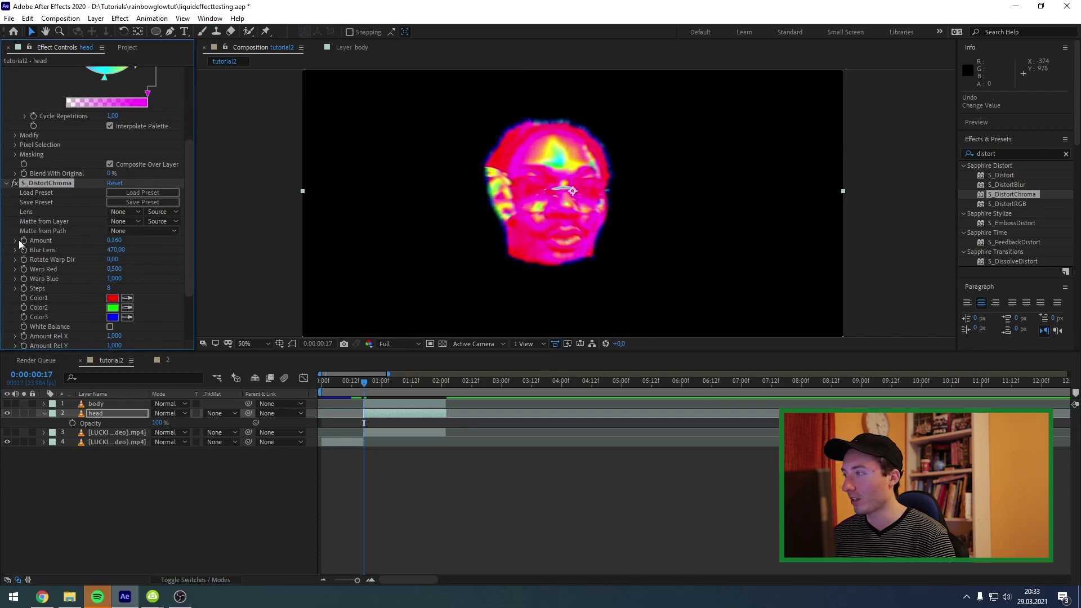
scroll(24, 244, "up", 5)
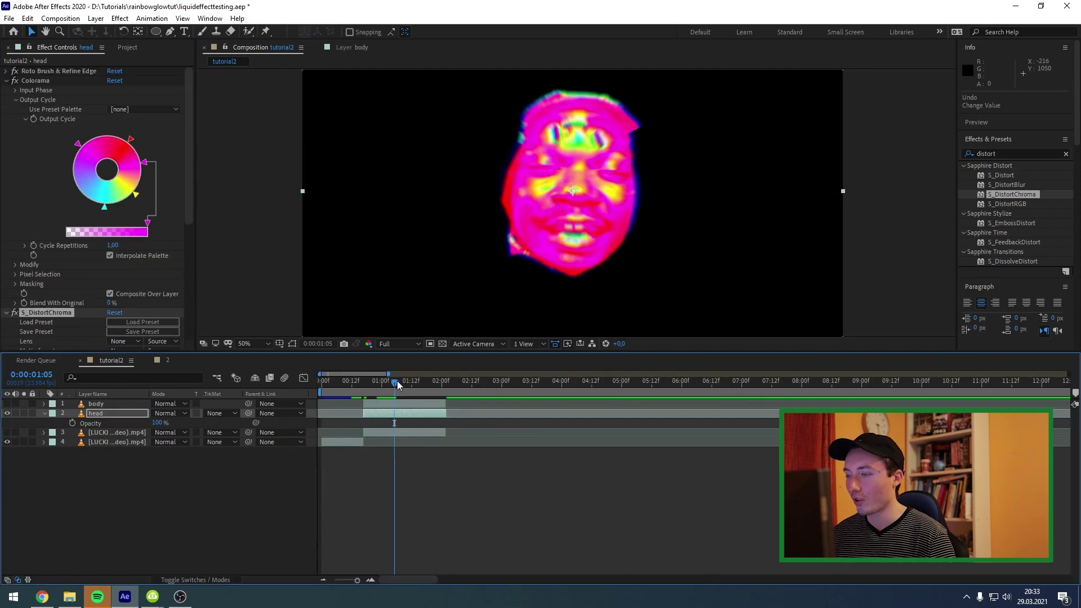
left_click_drag(397, 383, 417, 387)
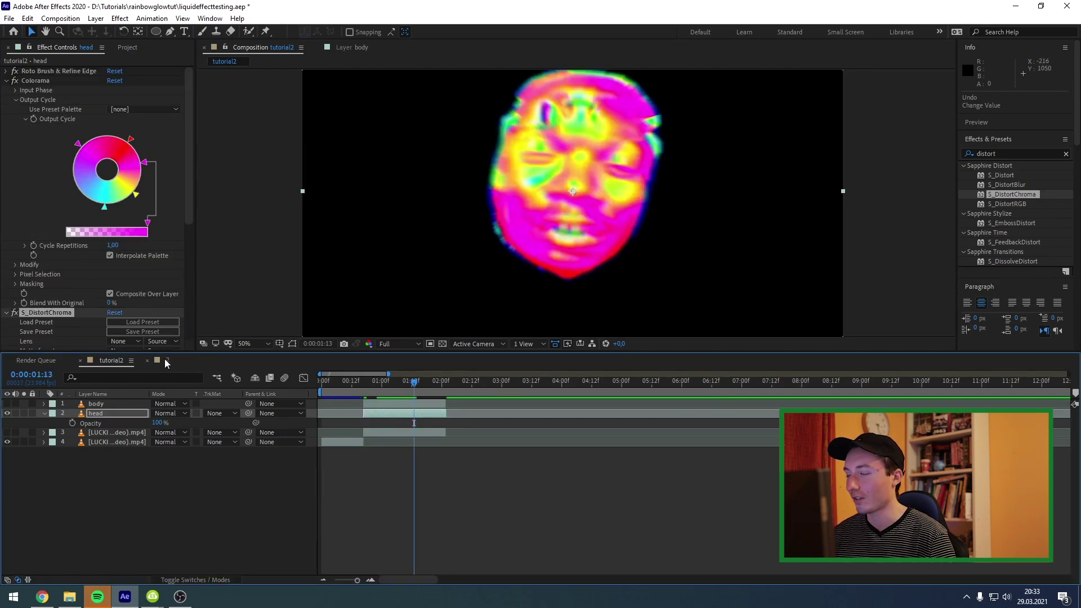
Raise the S_DistortChroma Amount on the head layer to 0.67 at 0:00:01:13 and reveal the layer's keyframes
left_click_drag(118, 230, 148, 231)
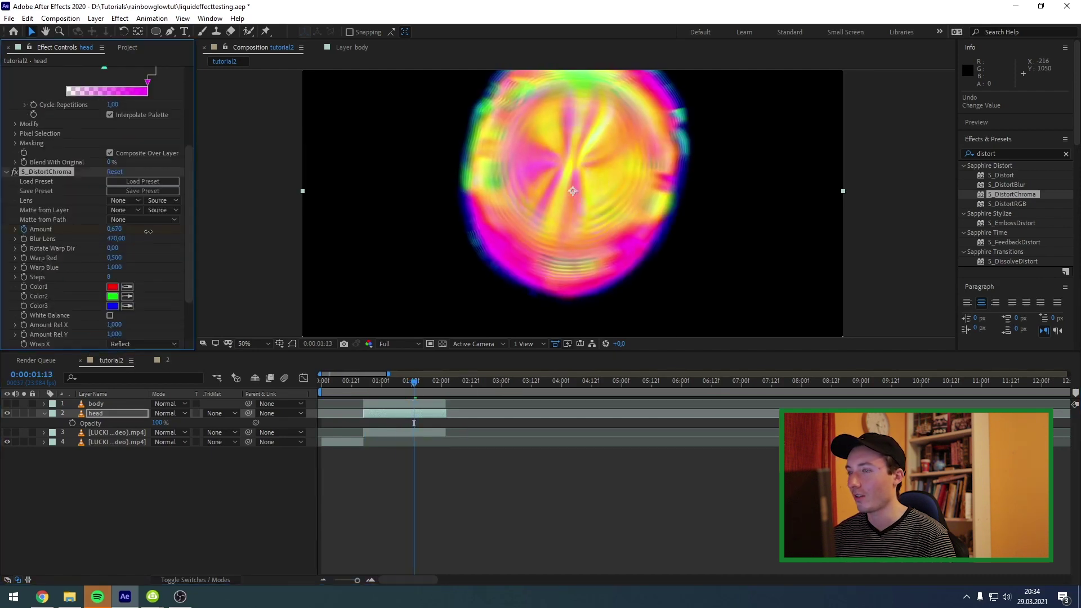
scroll(503, 244, "down", 1)
scroll(557, 217, "up", 1)
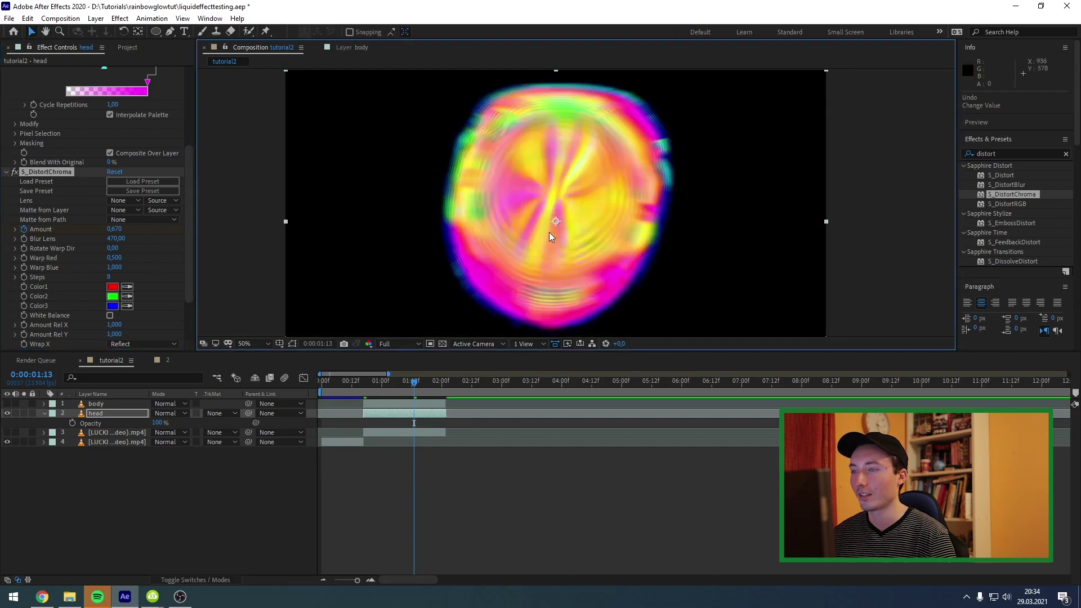
left_click(417, 419)
key("u")
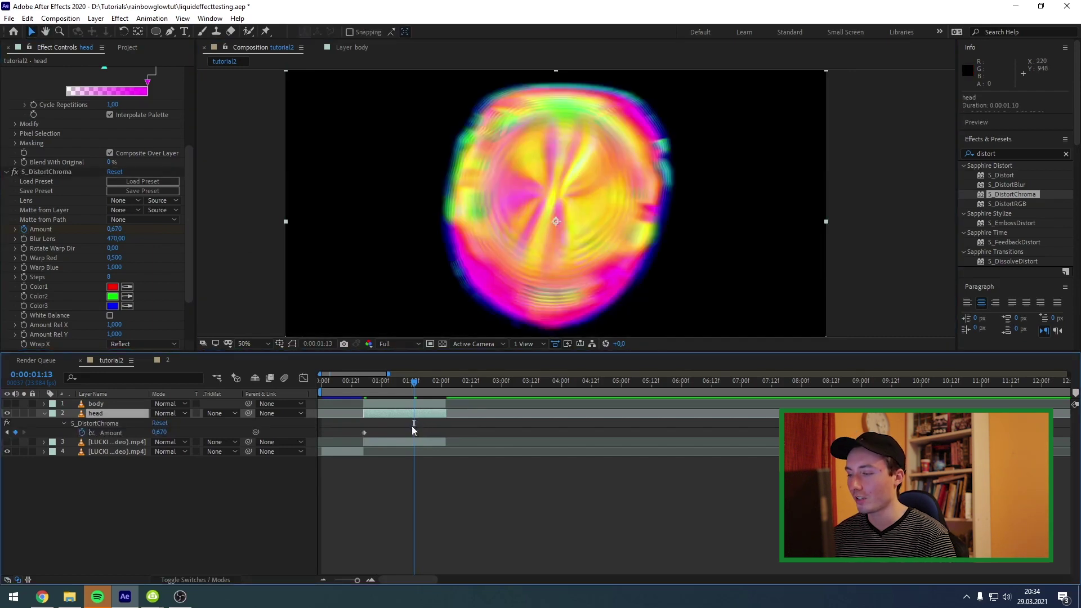
scroll(420, 423, "up", 1)
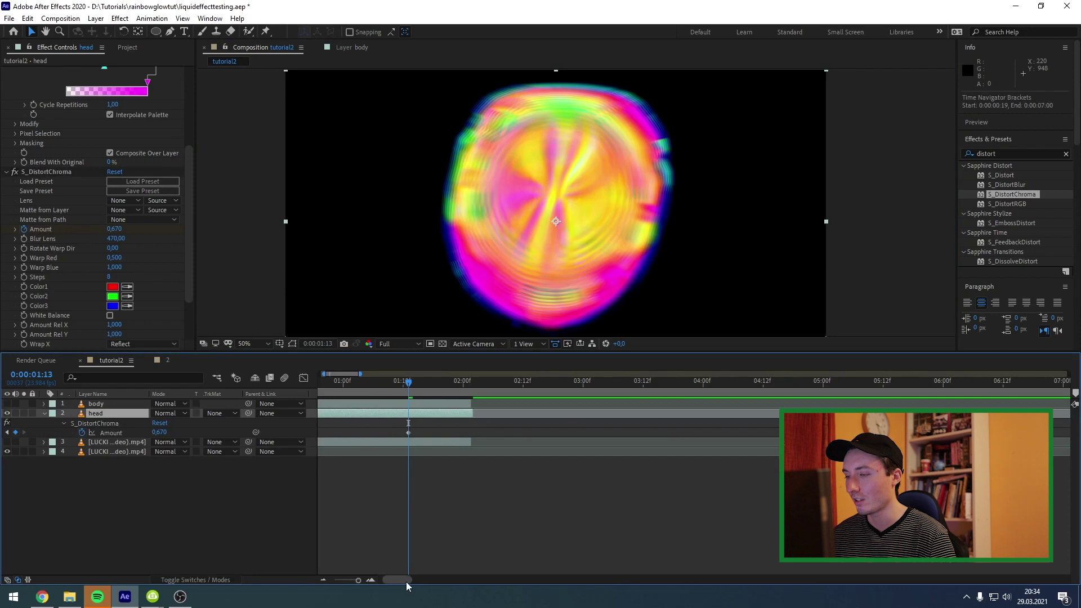
left_click_drag(406, 581, 402, 581)
Keyframe the distortion's Rotate Warp Dir from a raised value at the head clip's start to 0 at 0:00:01:13
left_click_drag(453, 384, 407, 386)
left_click_drag(189, 203, 185, 288)
left_click_drag(113, 216, 140, 215)
left_click_drag(189, 171, 183, 263)
left_click_drag(407, 383, 507, 382)
left_click(115, 206)
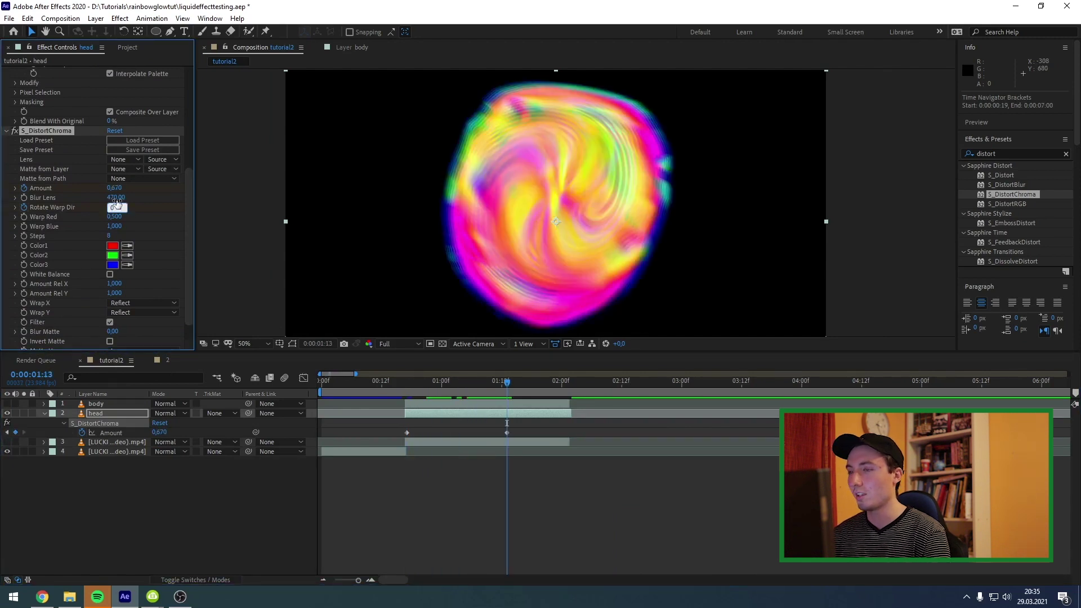
type("0")
key("Return")
left_click(411, 389)
left_click_drag(411, 390, 436, 394)
Apply the S_Glow effect to the head layer with a Glow Width of 140 and a Brightness of 1.5
double_click(985, 154)
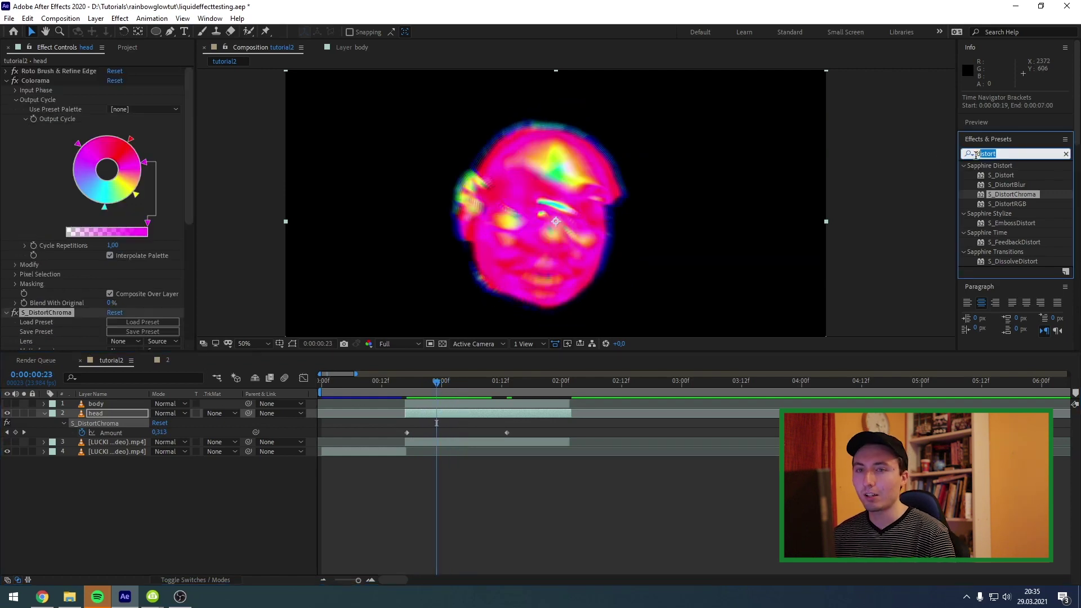
type("glow")
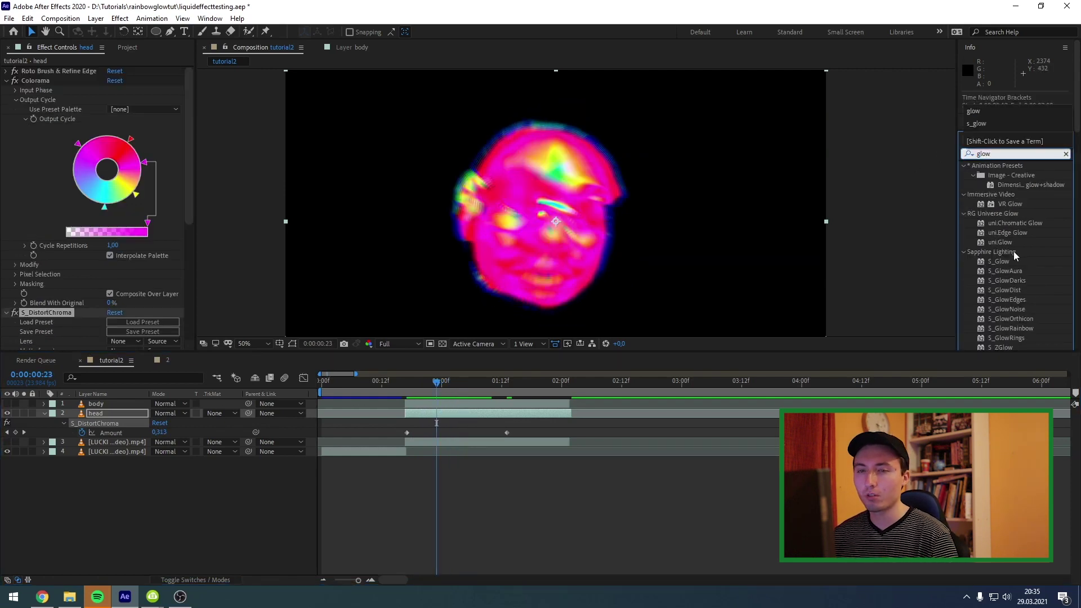
left_click_drag(586, 350, 427, 412)
left_click_drag(187, 182, 195, 295)
left_click_drag(115, 221, 163, 223)
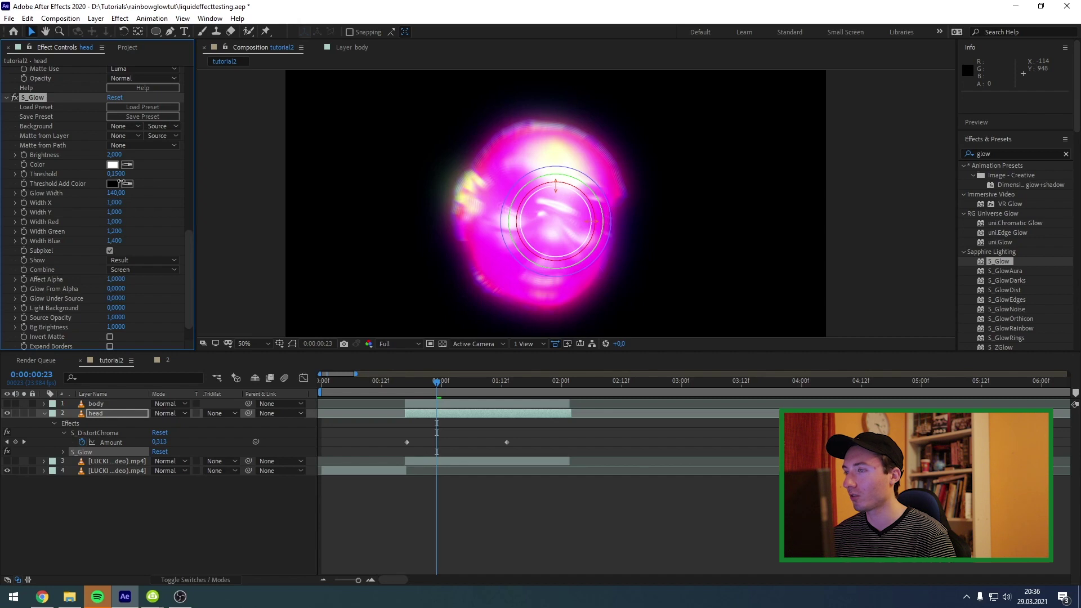
left_click_drag(115, 154, 93, 163)
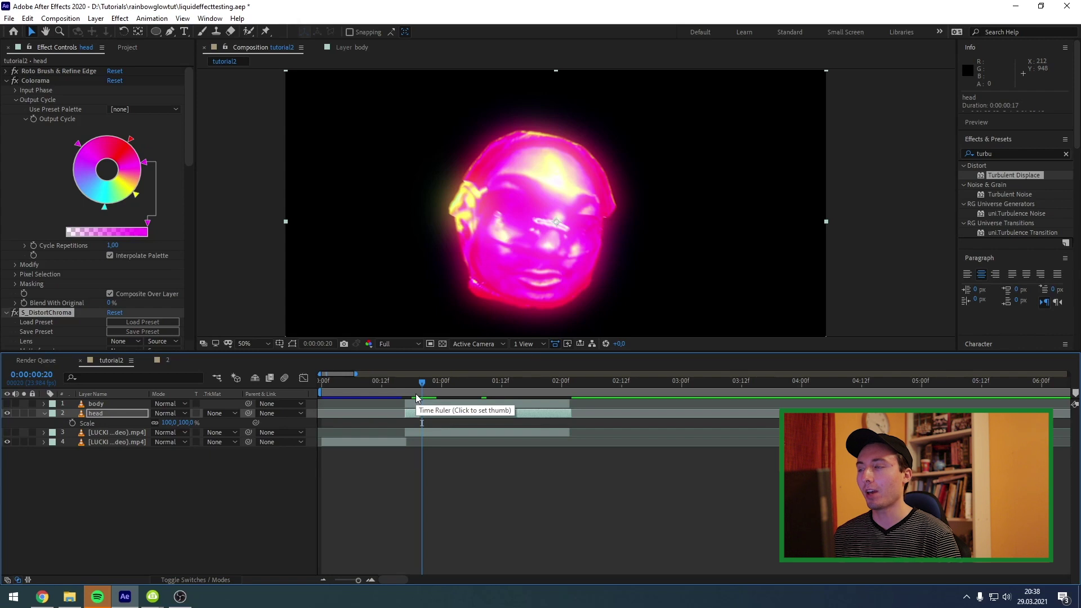
Set the distortion's Warp Red to 5.55 and Warp Blue to 4.62, and check the look across the head clip
left_click_drag(188, 124, 181, 187)
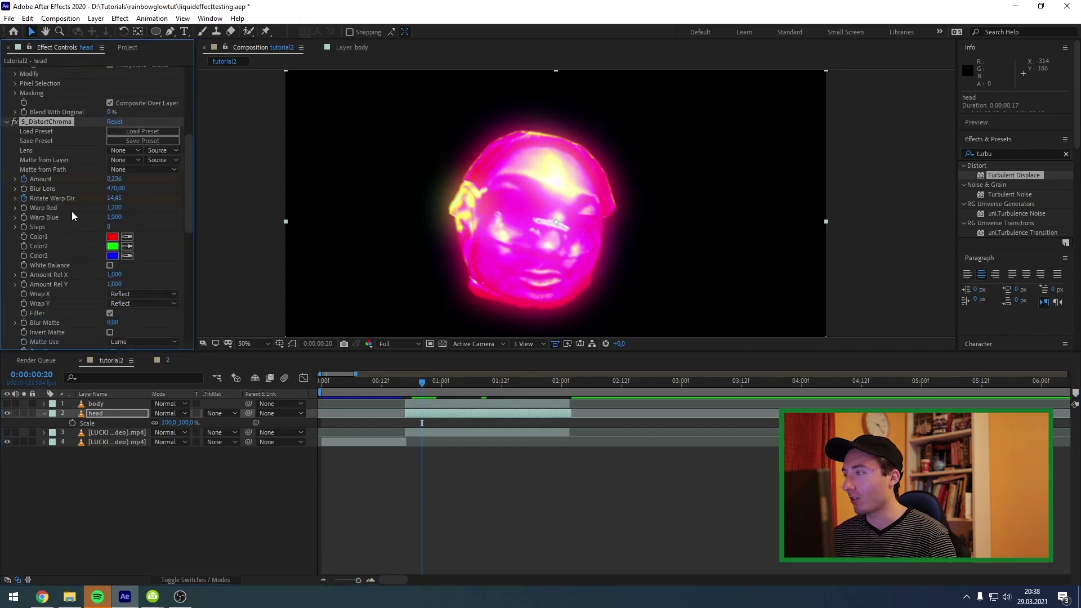
left_click_drag(114, 208, 345, 191)
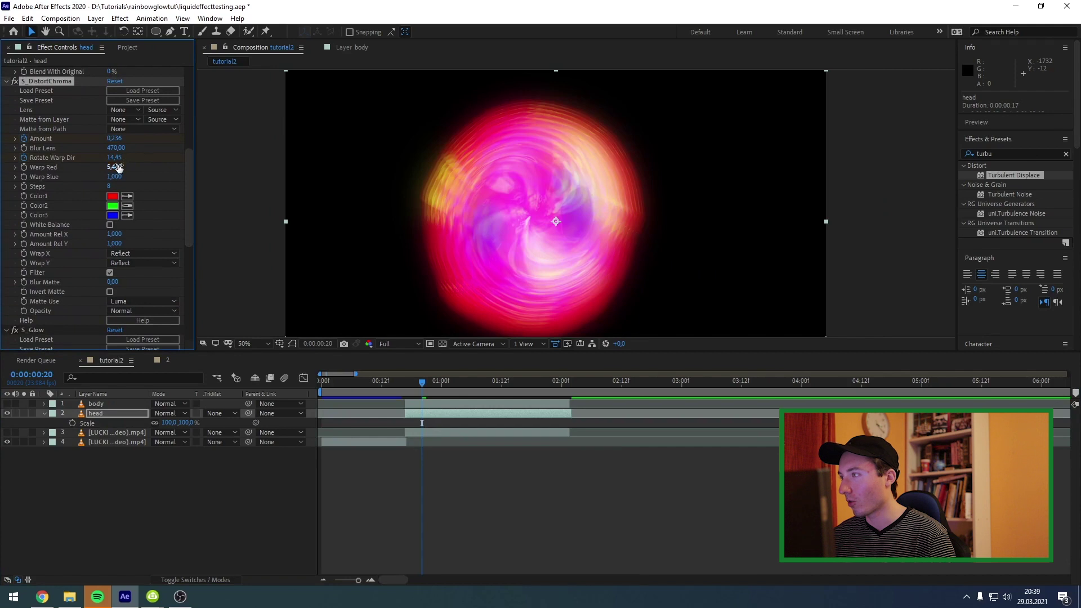
left_click_drag(119, 168, 131, 172)
scroll(185, 201, "up", 2)
scroll(179, 201, "down", 1)
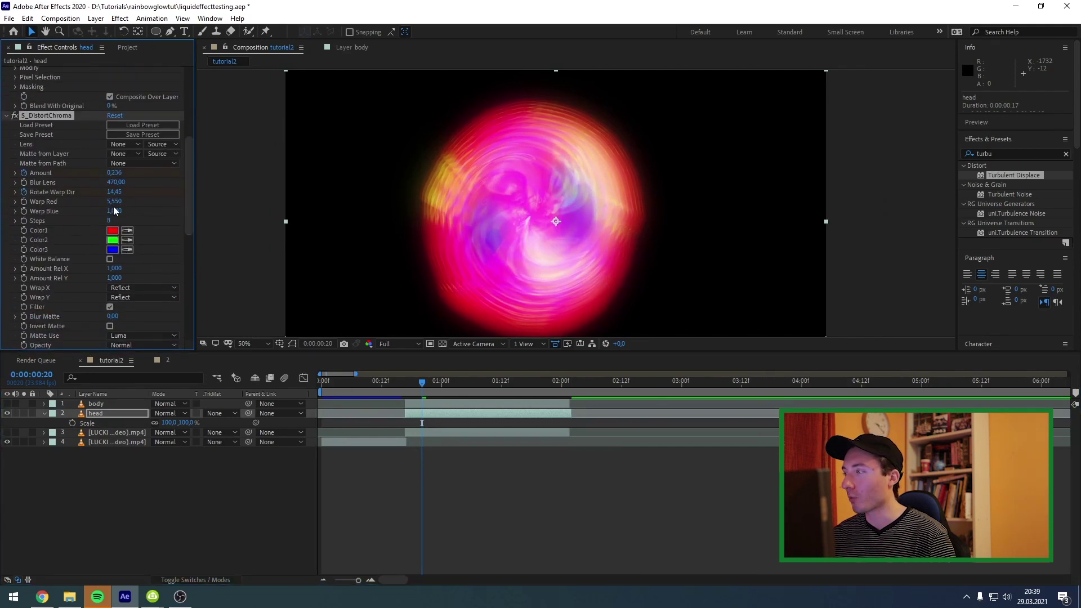
left_click_drag(113, 211, 363, 186)
key("ctrl+z")
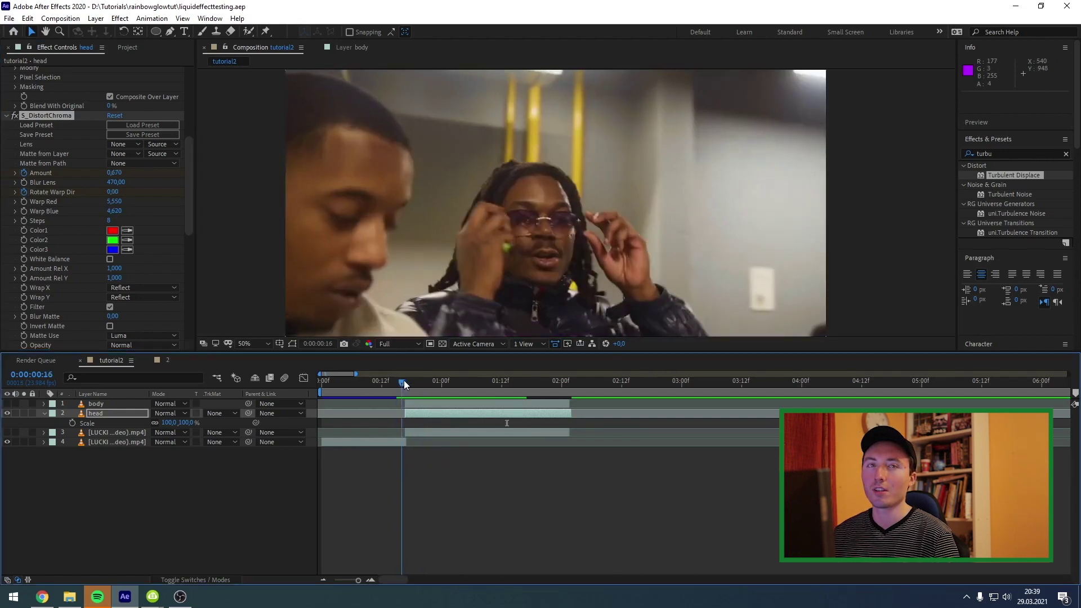
left_click_drag(404, 382, 482, 380)
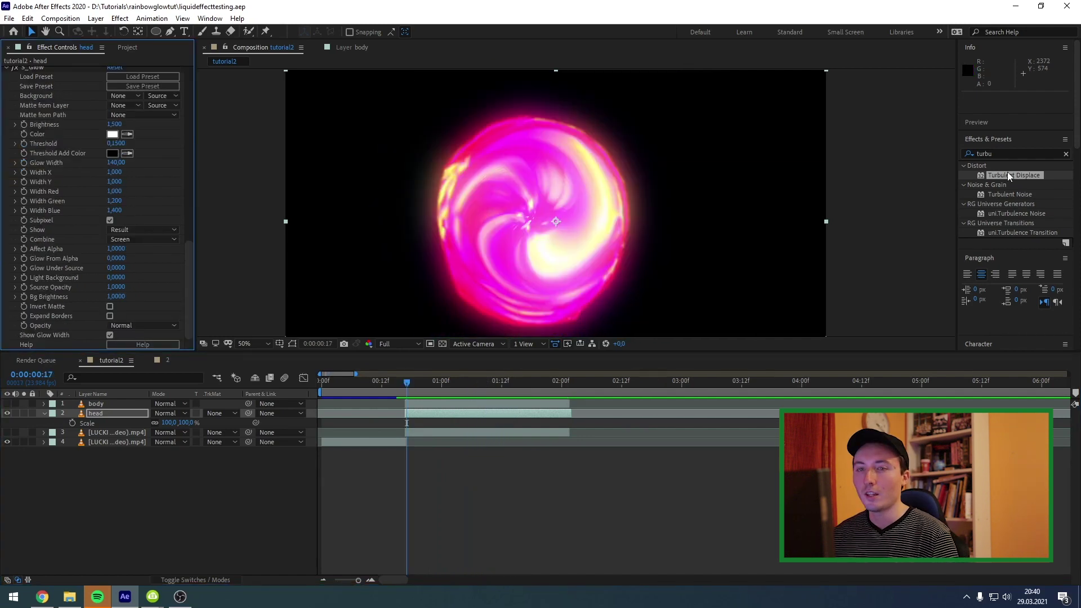
Apply Turbulent Displace to the head layer with a Size of 15 and an Amount of 64
left_click_drag(1009, 177, 121, 414)
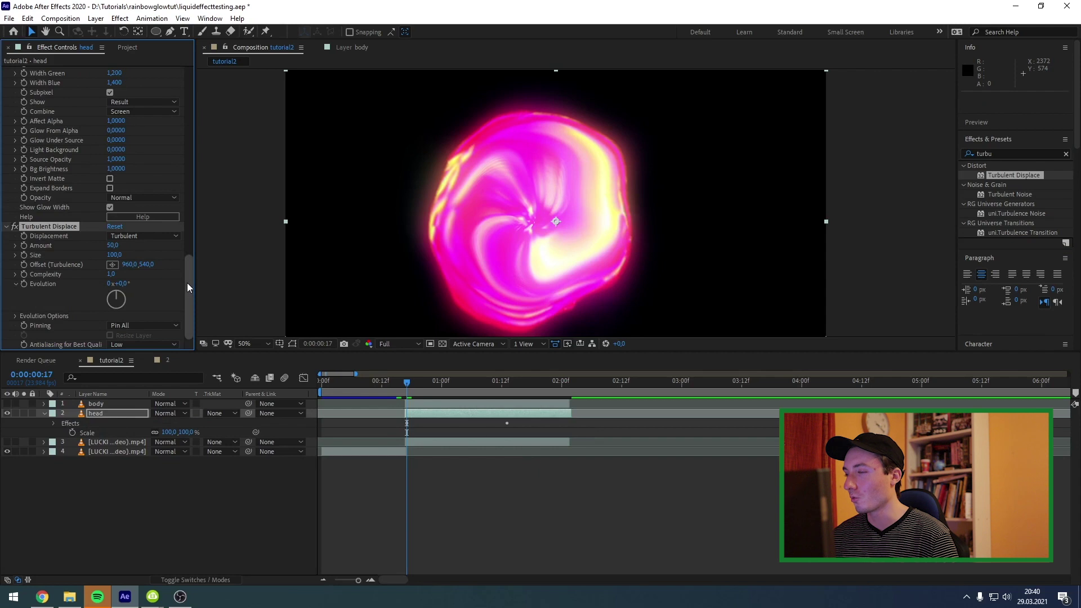
left_click_drag(114, 255, 61, 262)
left_click(115, 256)
type("15")
key("Return")
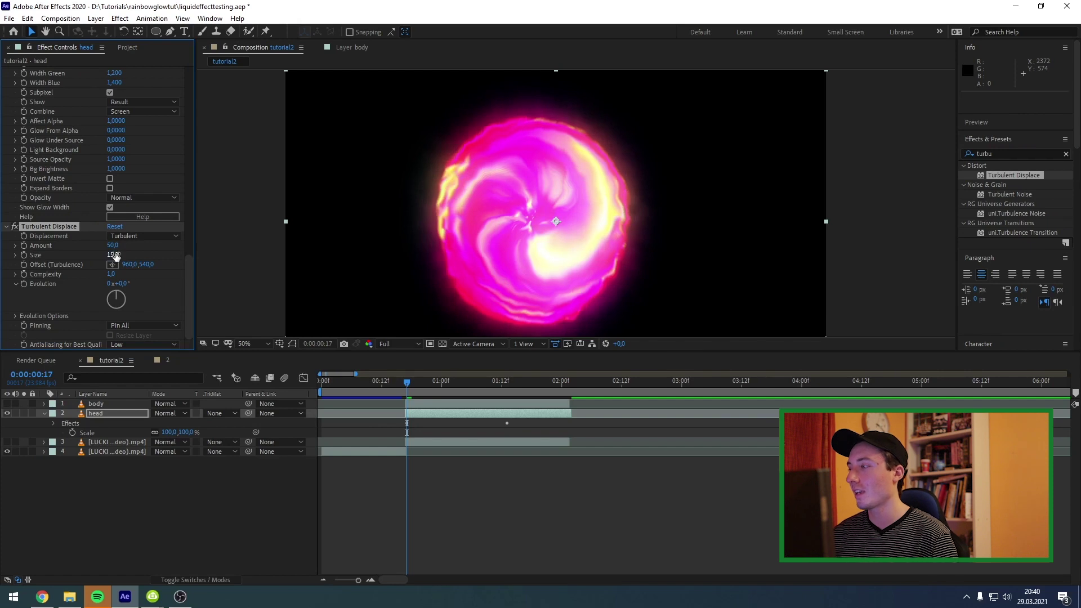
left_click_drag(116, 246, 125, 247)
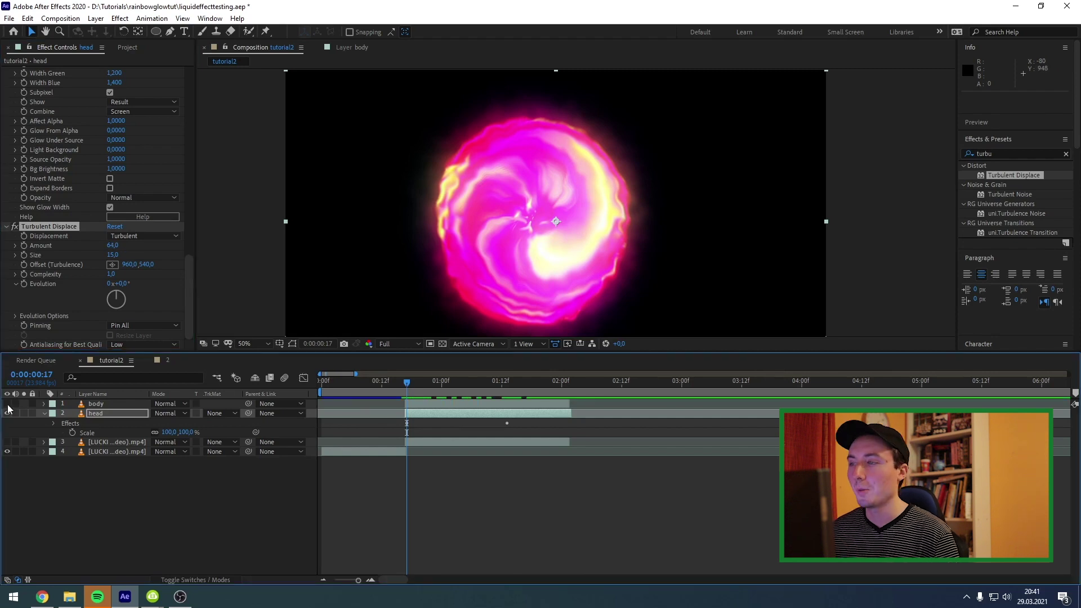
Make the body layer and the original clip beneath the head layer visible and preview the composite
left_click(8, 404)
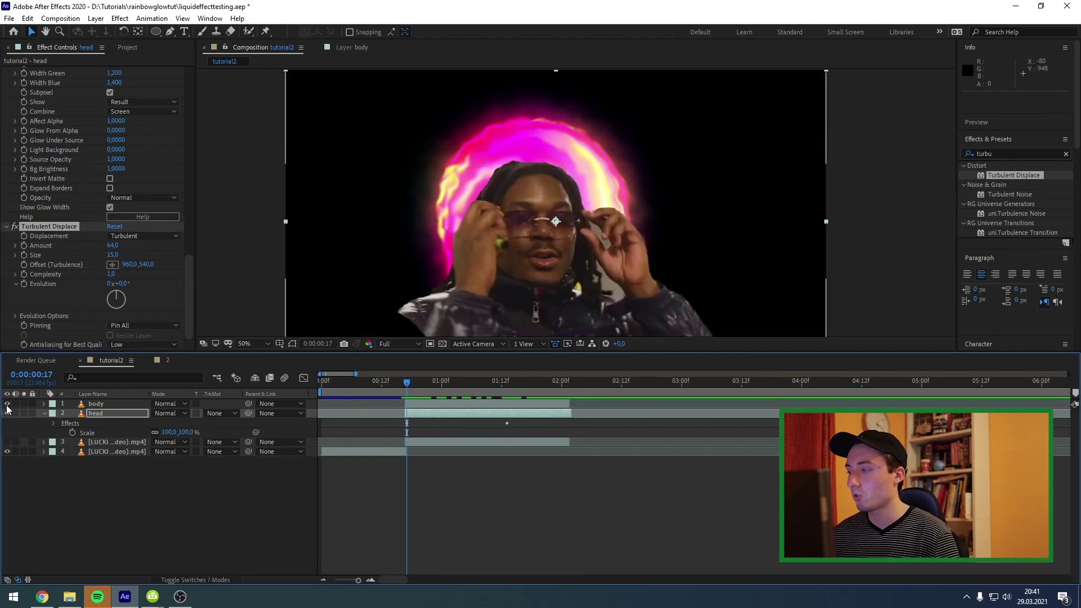
left_click(8, 443)
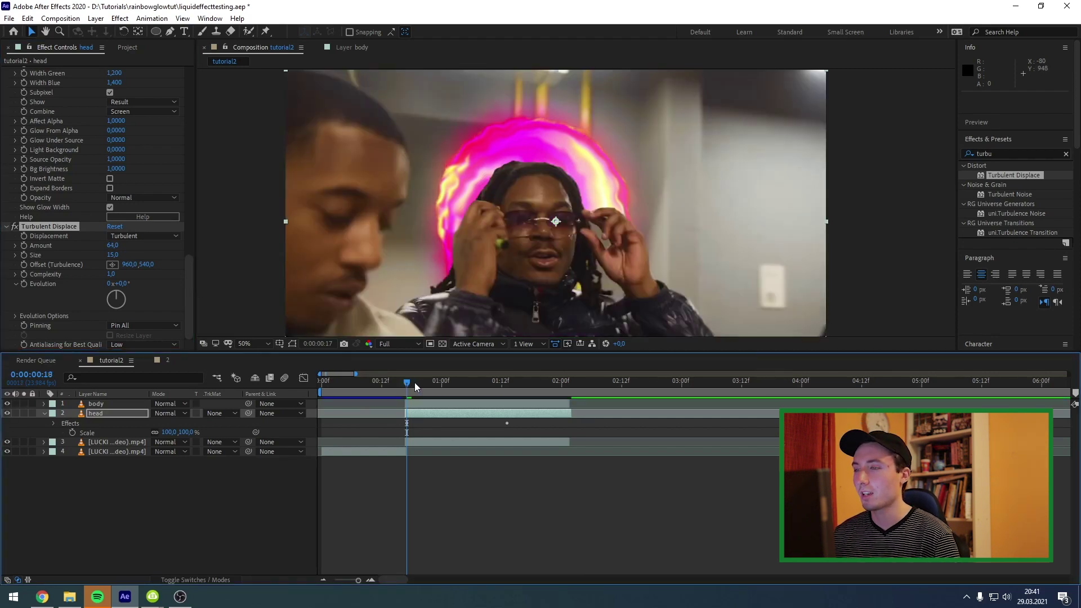
key("space")
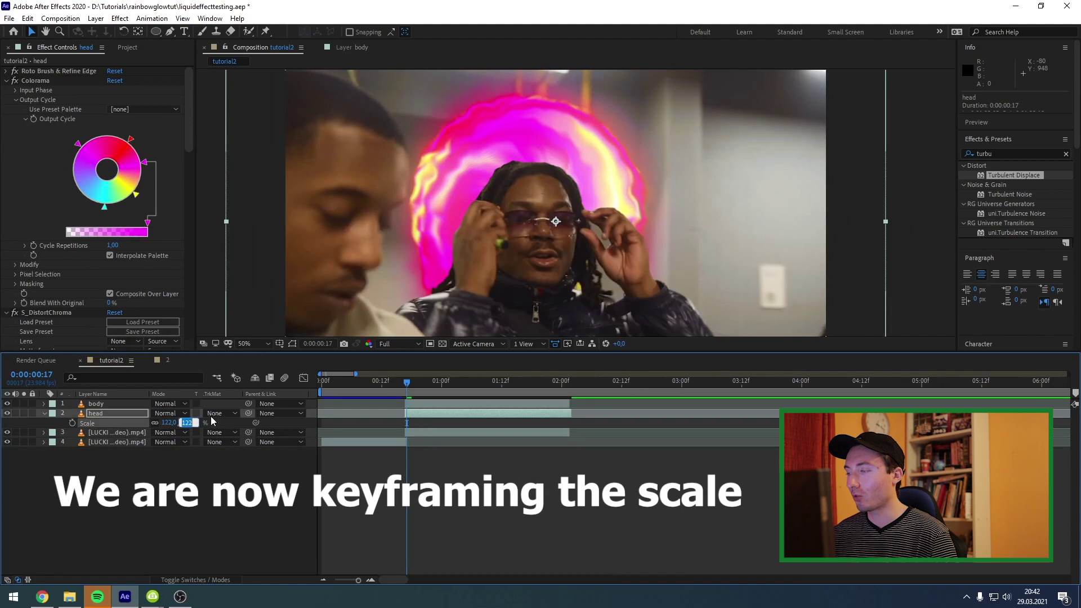
Start keyframing the head layer's scale with 120% at 0:00:00:17
key("Return")
left_click(73, 423)
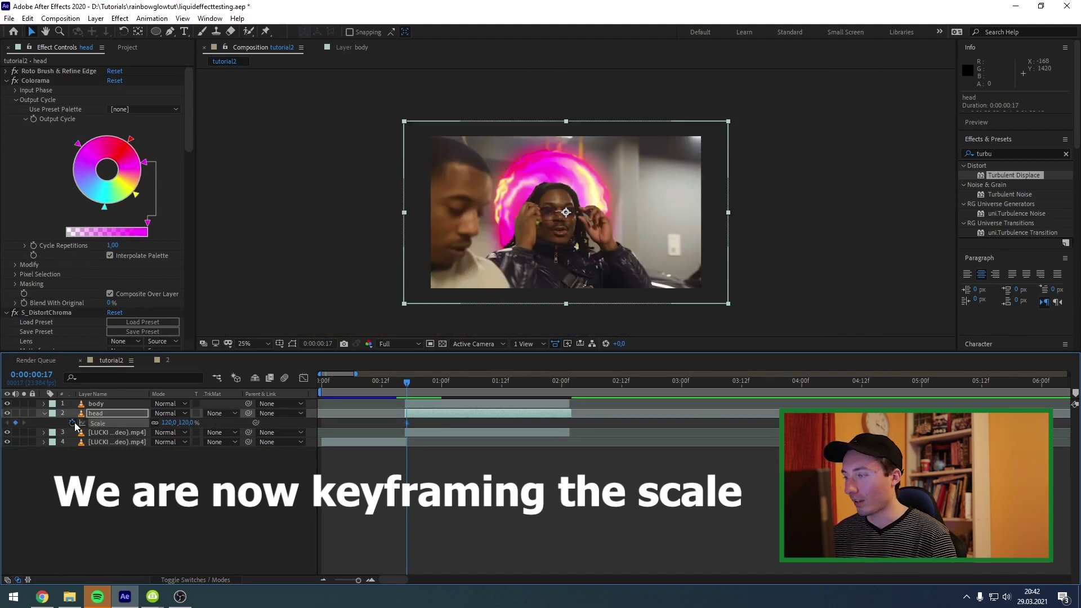
left_click_drag(407, 383, 502, 385)
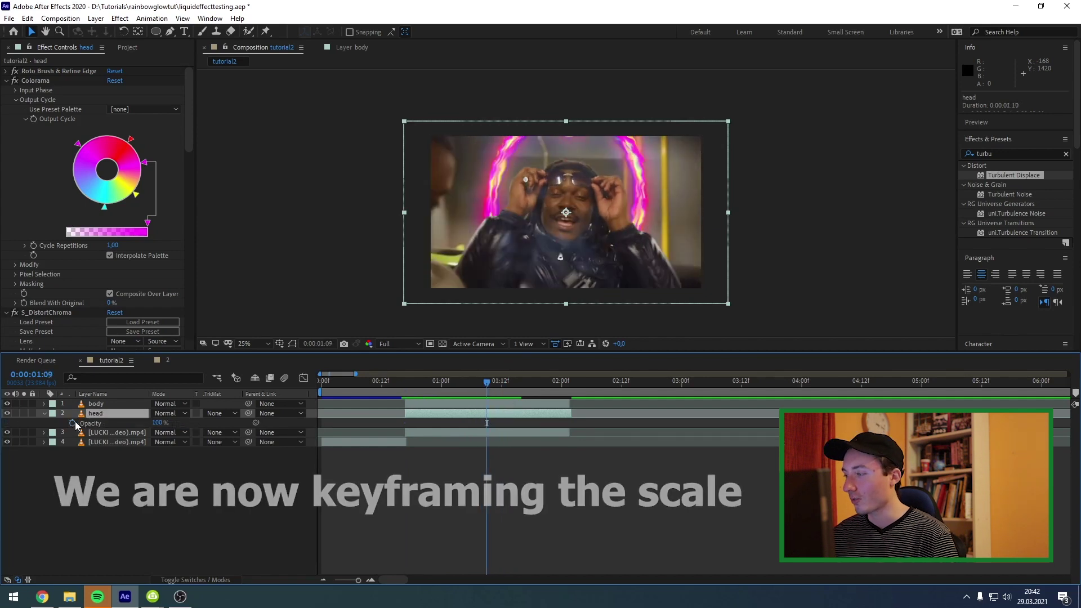
Add an opacity keyframe of 0% to the head layer at 0:00:01:09
left_click(72, 423)
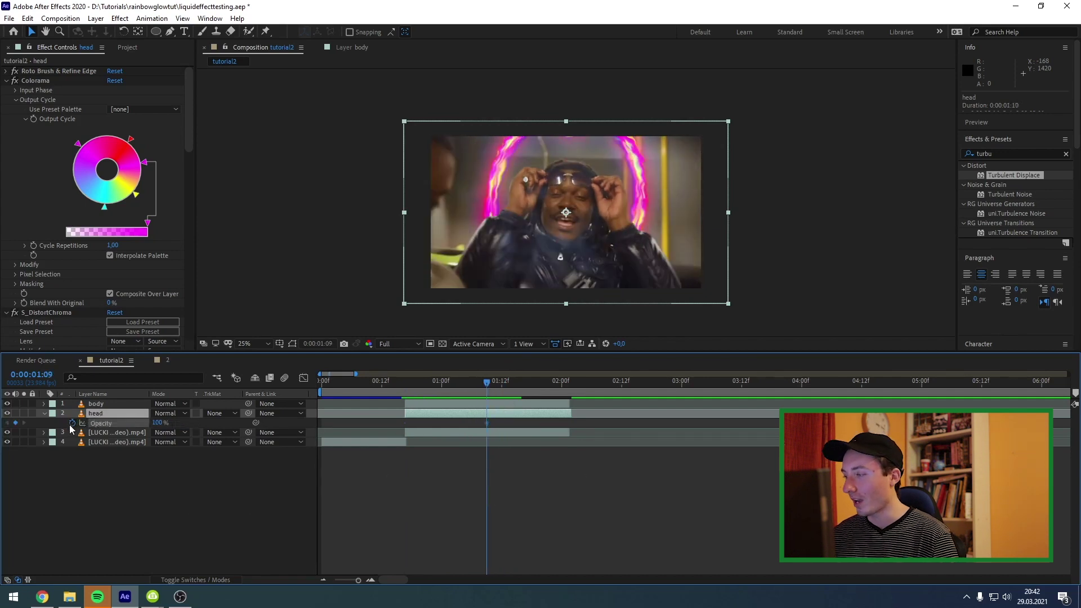
left_click(164, 422)
type("0")
key("Return")
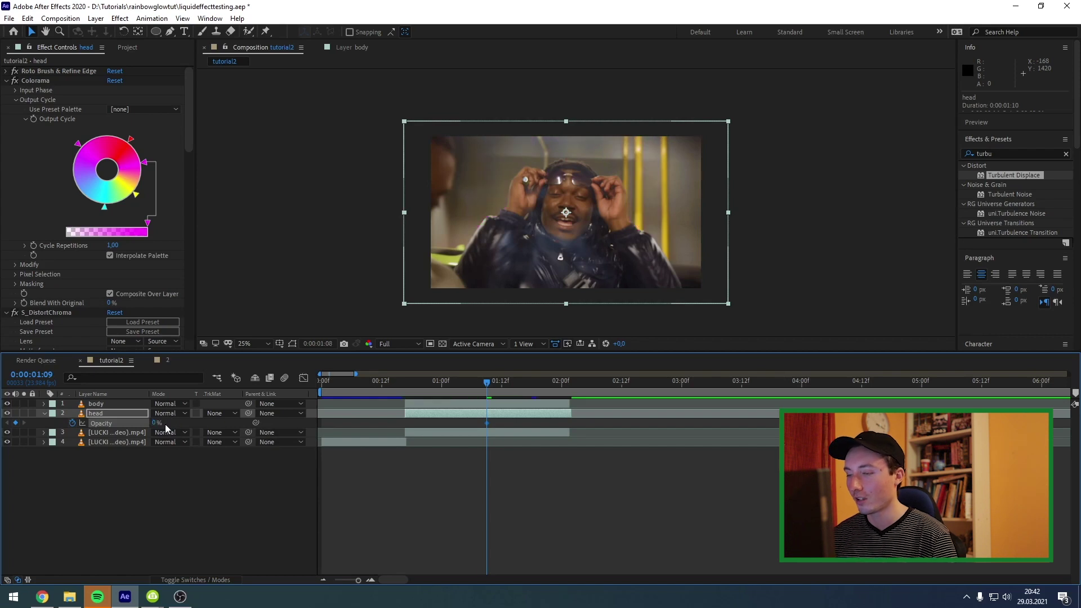
Add a 100% opacity keyframe to the head layer four frames earlier, at 0:00:01:05
key("Page_Up")
key("Page_Up")
key("Page_Up")
key("Page_Up")
left_click(152, 426)
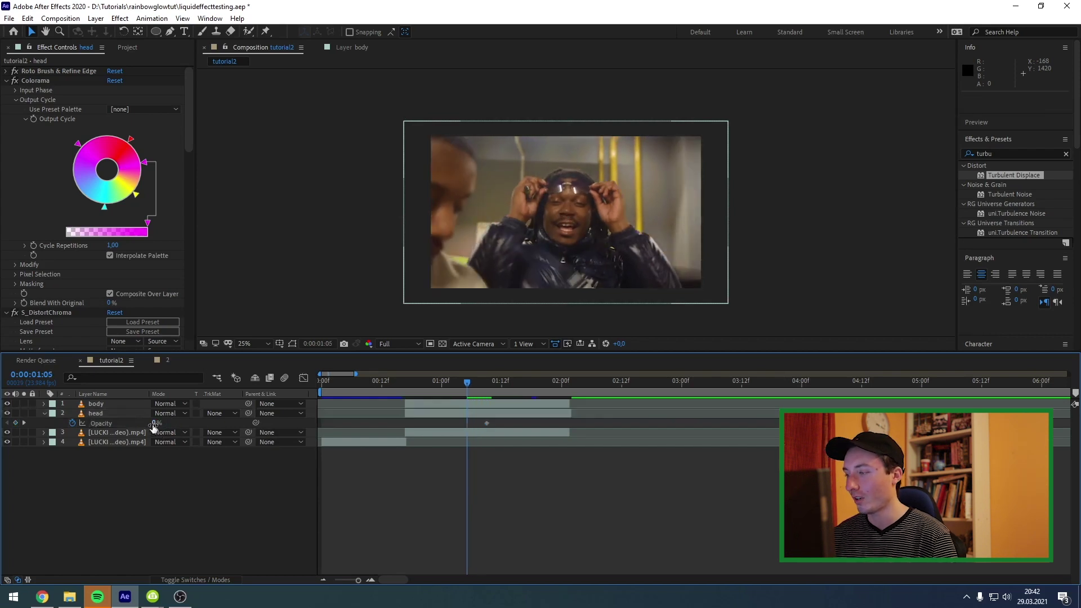
left_click(153, 423)
type("1,")
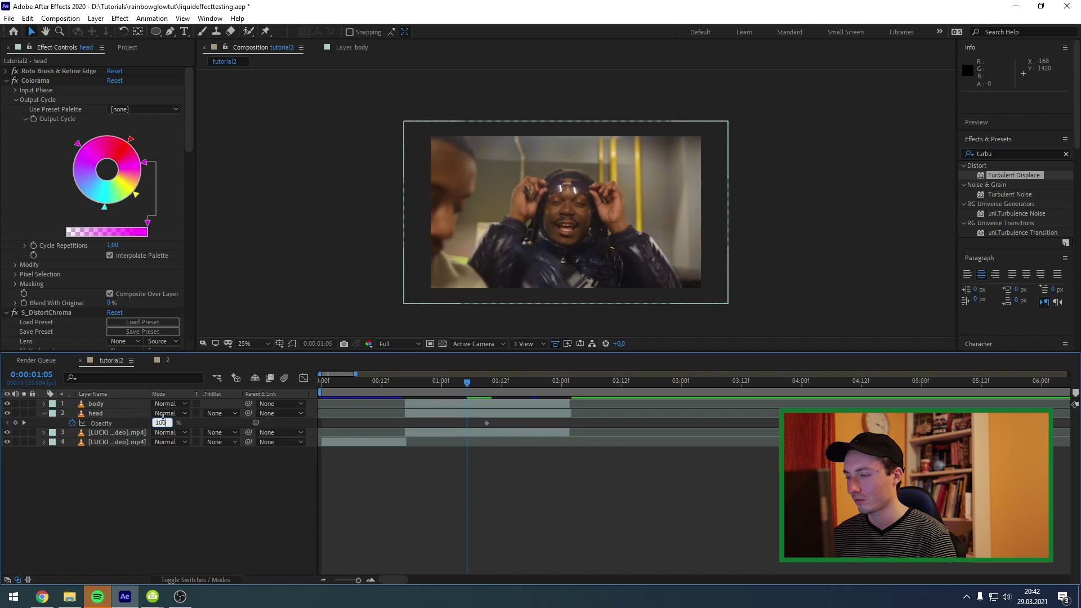
type("00")
key("Return")
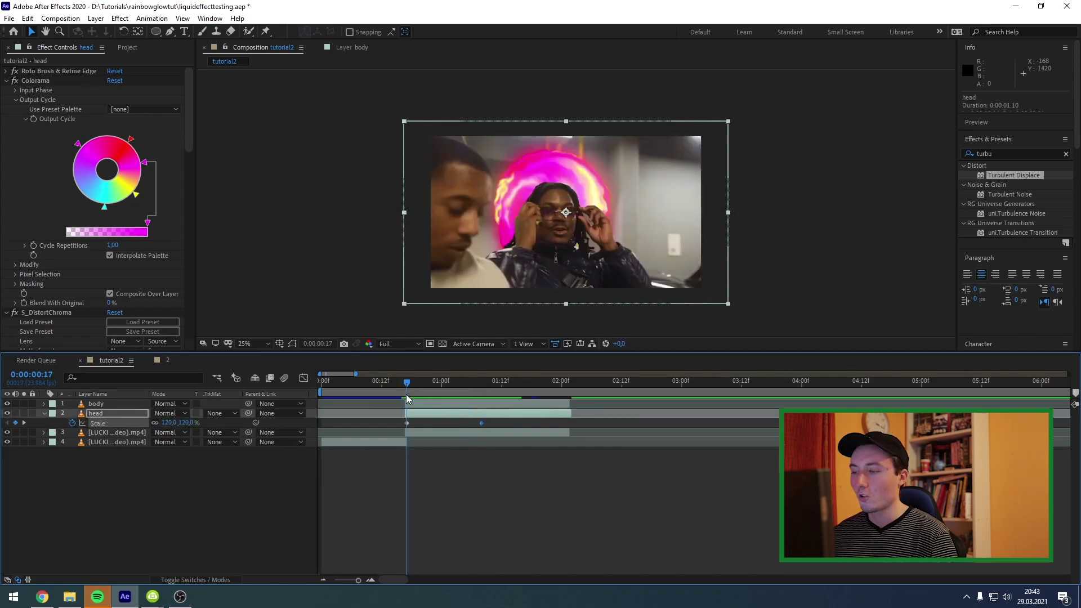
Preview the head layer's scale and fade-out animation from just before the effect starts
left_click_drag(407, 394, 476, 391)
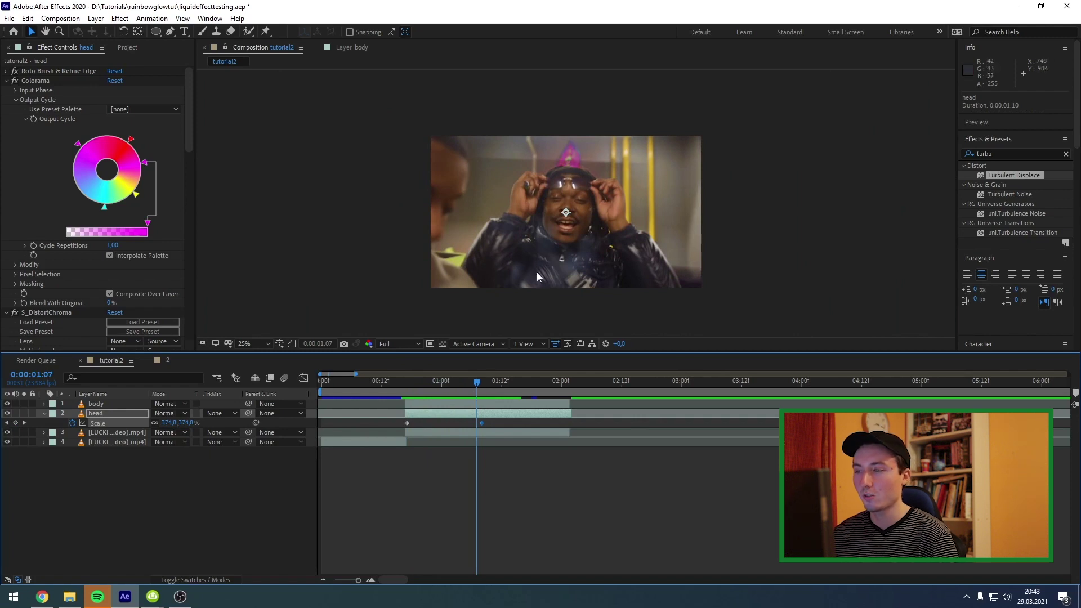
left_click_drag(471, 383, 402, 385)
key("space")
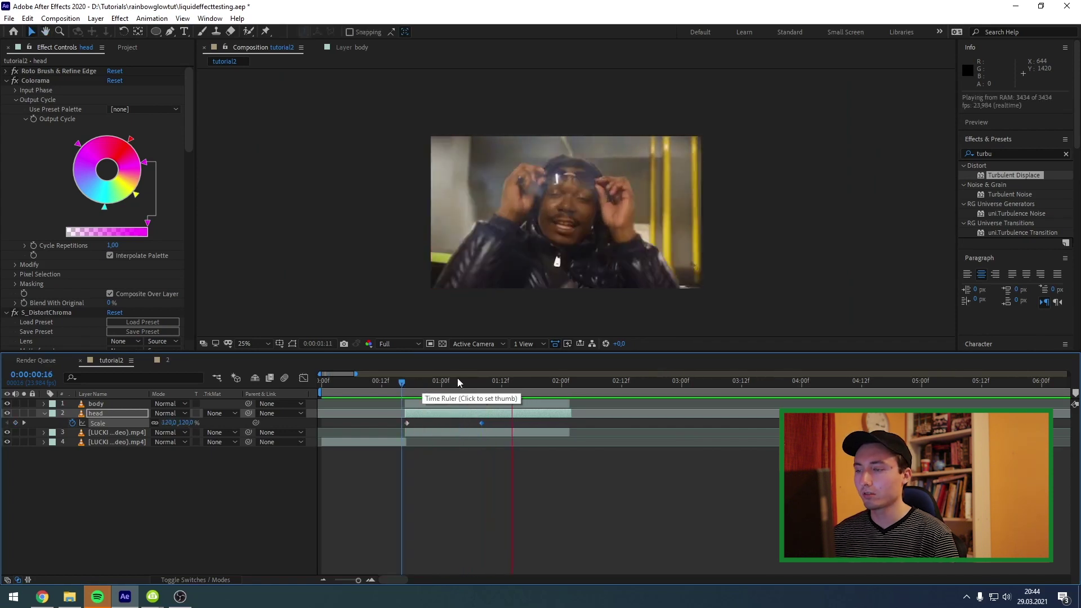
left_click(447, 382)
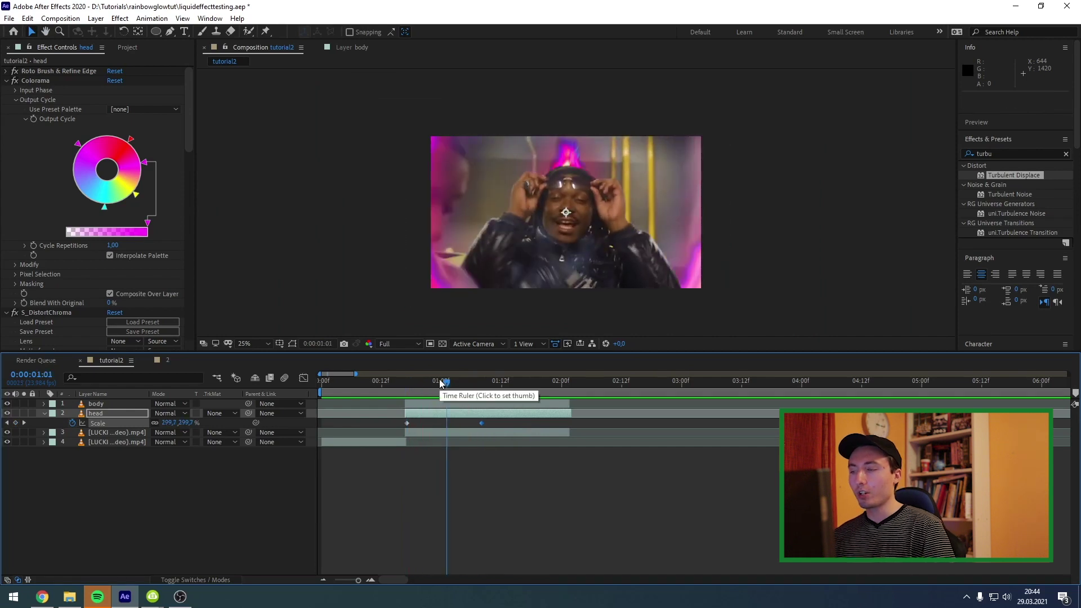
Pre-compose all four layers into one composition and go to the effect's first frame at 0:00:00:17
left_click(423, 404, "ctrl")
left_click(415, 432, "ctrl")
left_click(403, 441, "ctrl")
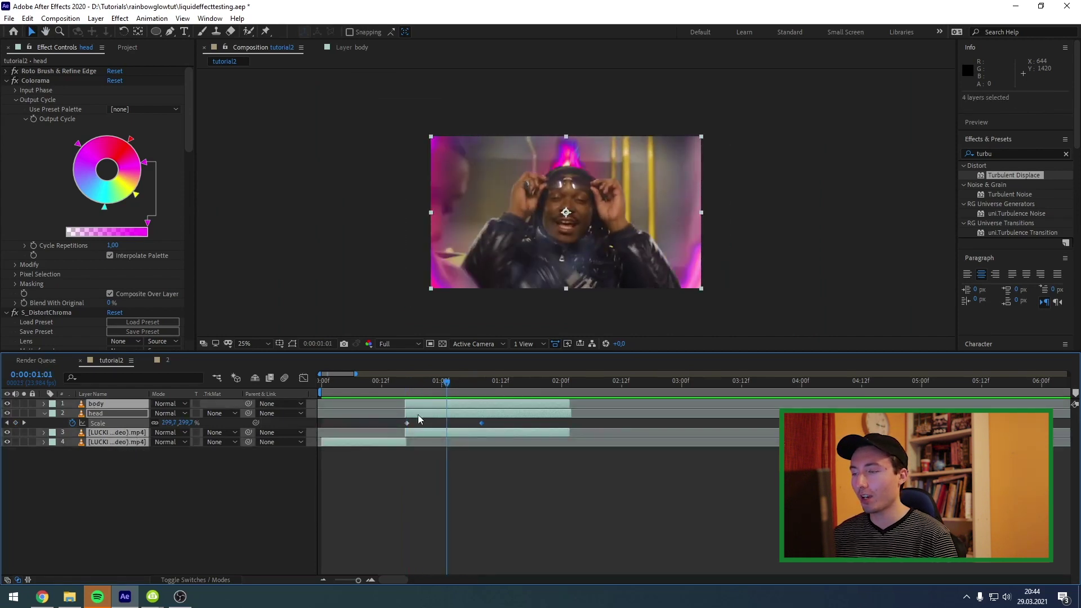
right_click(420, 405)
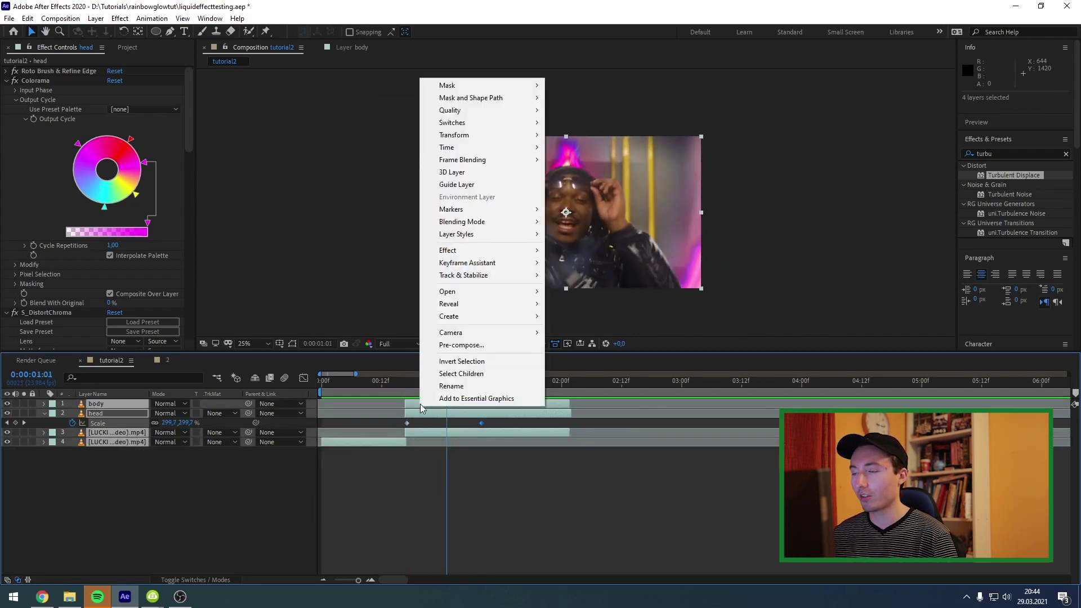
left_click(459, 346)
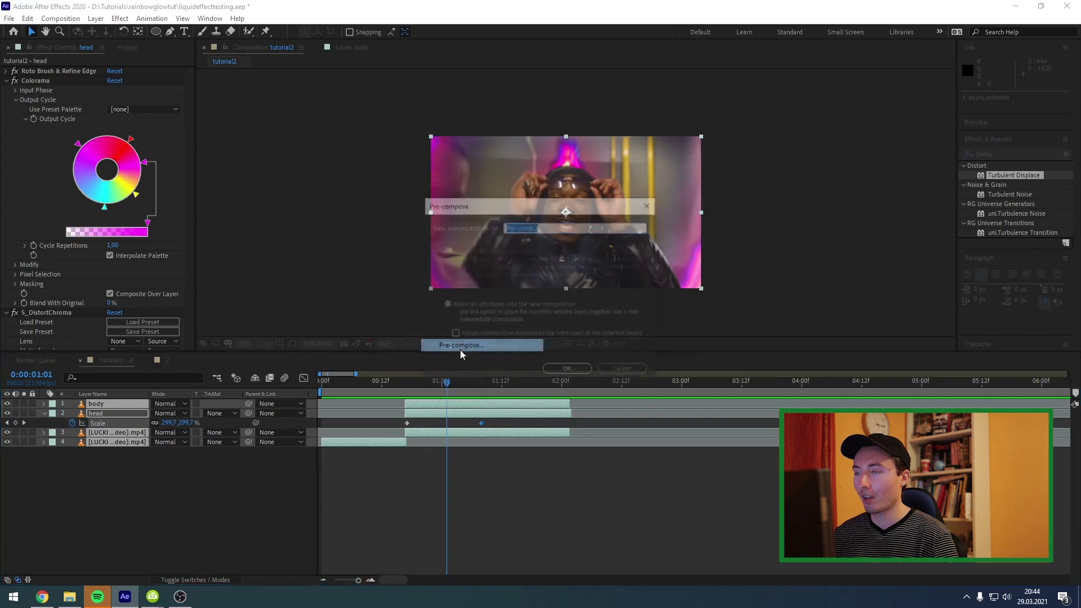
left_click(575, 371)
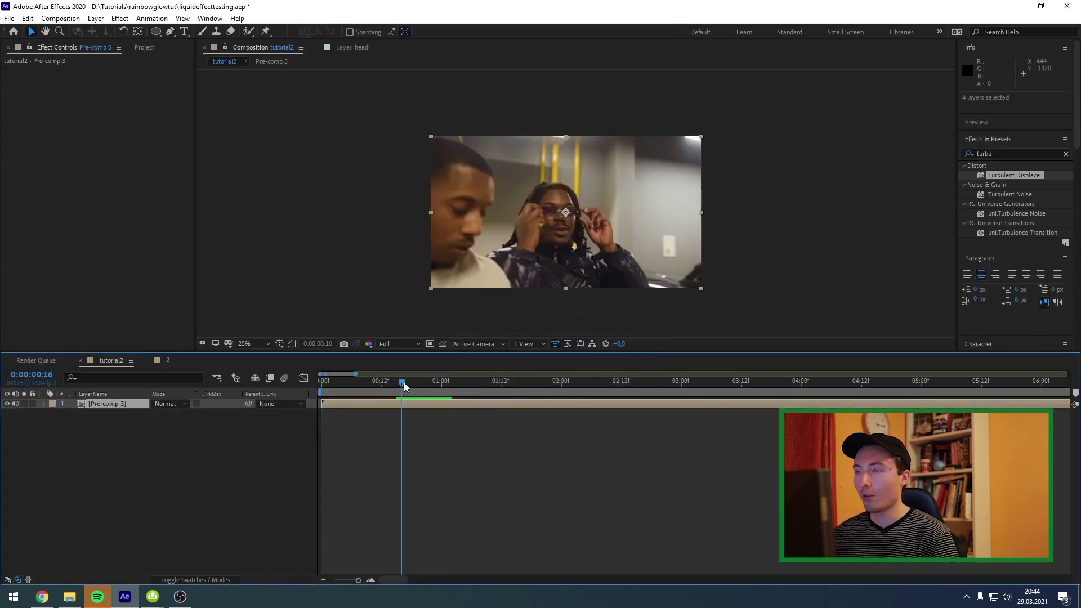
left_click_drag(402, 382, 406, 383)
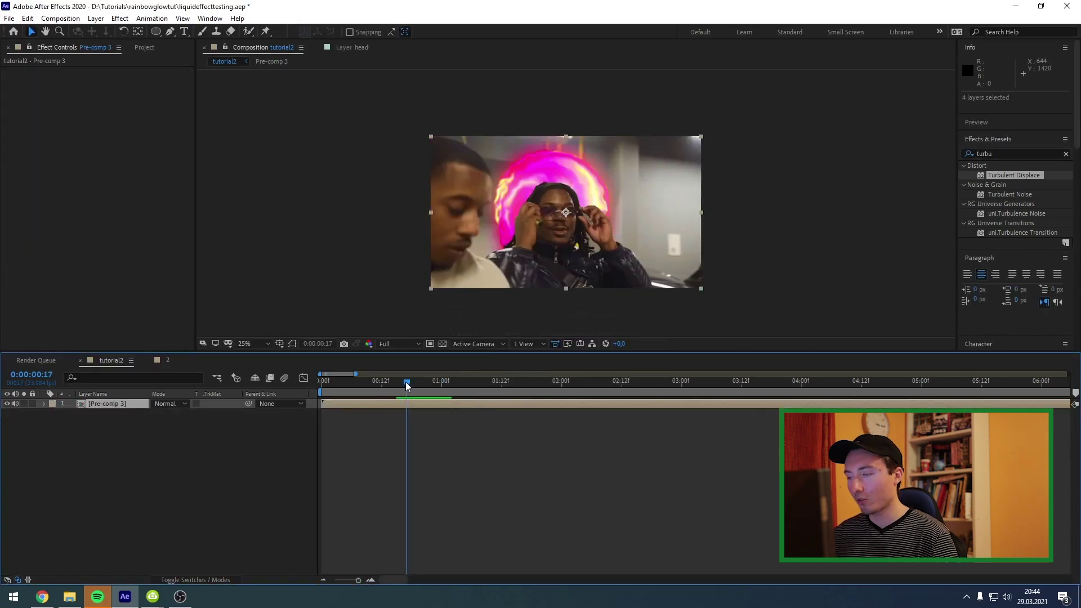
Search the effects for glow and apply S_Glow to the pre-composed layer
left_click(421, 404)
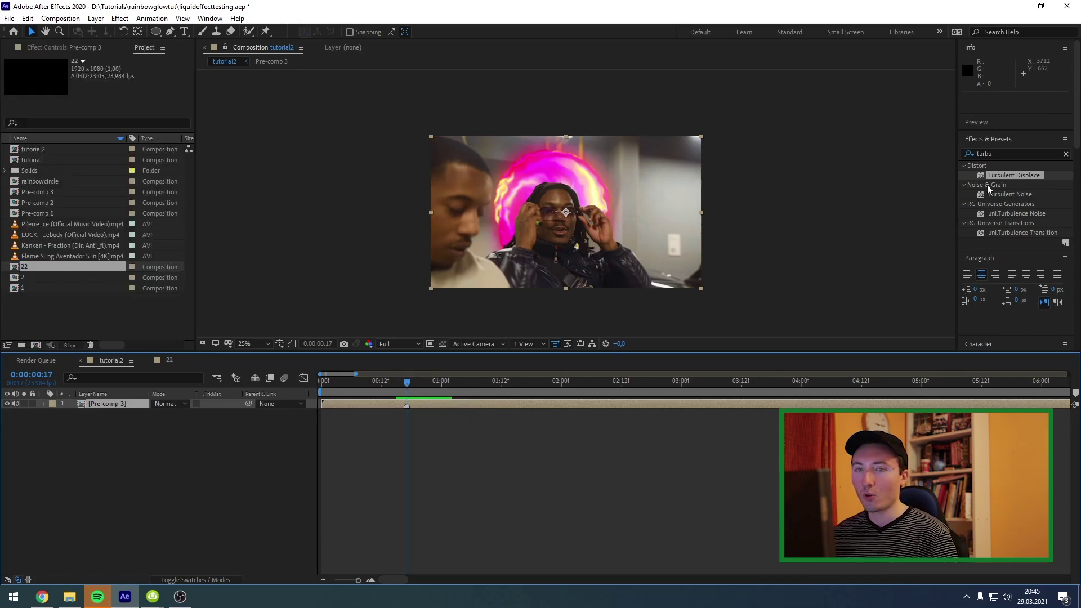
left_click_drag(997, 154, 907, 161)
type("glow")
left_click_drag(998, 261, 425, 404)
Start keyframing the S_Glow Brightness at 0:00:00:14 with a value of 0
key("Page_Up")
key("Page_Up")
key("Page_Down")
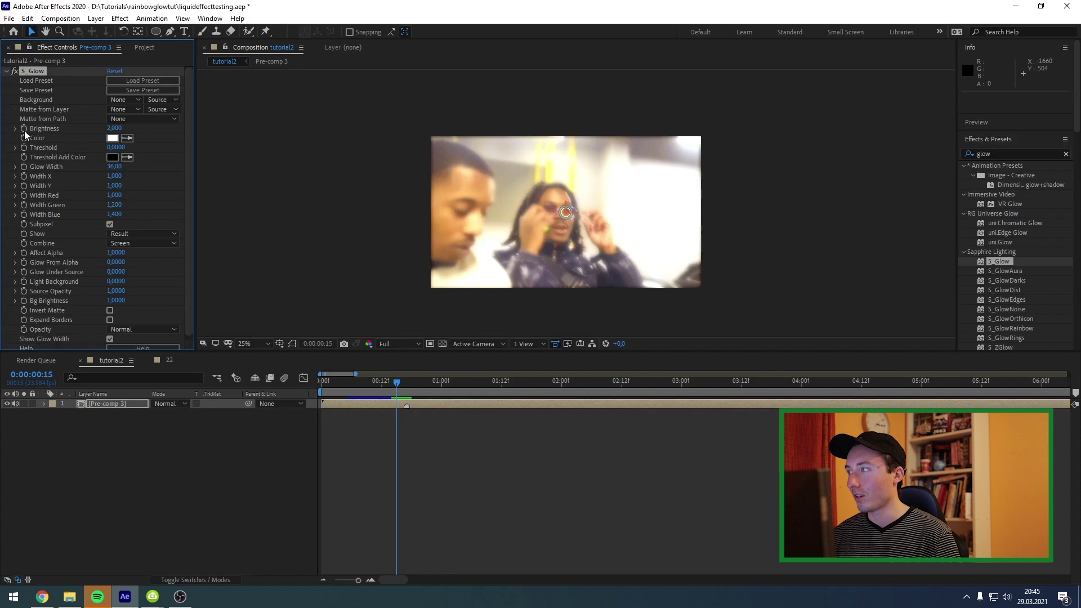
key("Page_Up")
left_click(23, 129)
left_click(114, 128)
type("0")
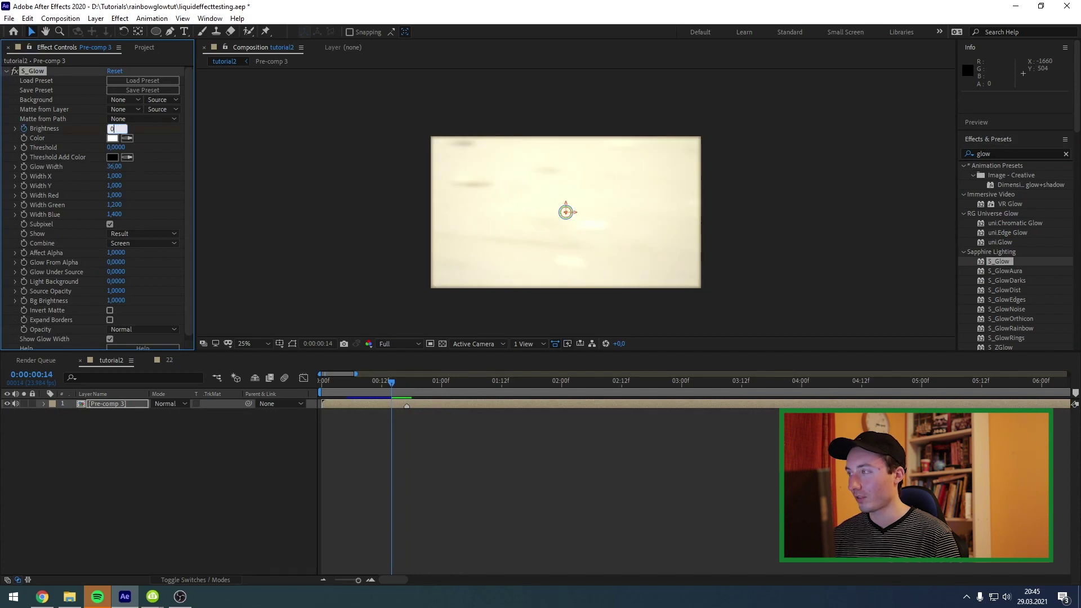
key("Return")
Add an S_Glow Brightness keyframe of 2 one frame further on, at 0:00:00:15
key("Page_Down")
left_click(116, 130)
type("2")
key("Return")
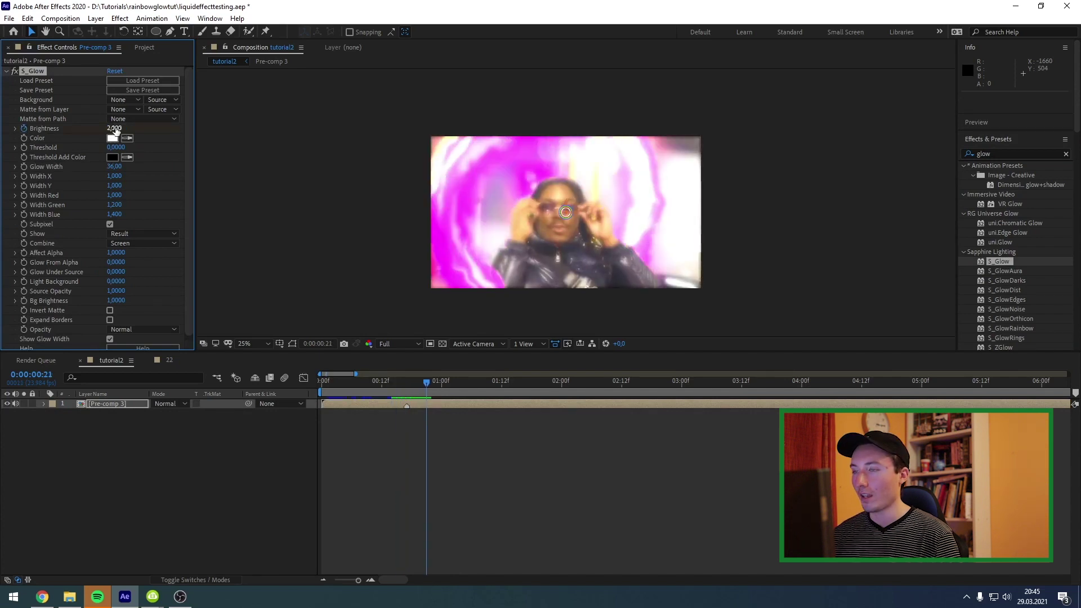
Add a closing S_Glow Brightness keyframe of 0 well after the glow's peak
key("Page_Down")
key("Page_Down")
key("Page_Down")
key("Page_Down")
key("Page_Down")
key("Page_Down")
key("Page_Down")
key("Page_Down")
key("Page_Down")
key("Page_Down")
key("Page_Down")
key("Page_Down")
left_click(115, 128)
type("0")
key("Return")
Reveal the layer's keyframes and move the last Brightness keyframe earlier, to about 0:00:01:03
left_click_drag(432, 383, 395, 390)
key("u")
left_click_drag(489, 423, 459, 426)
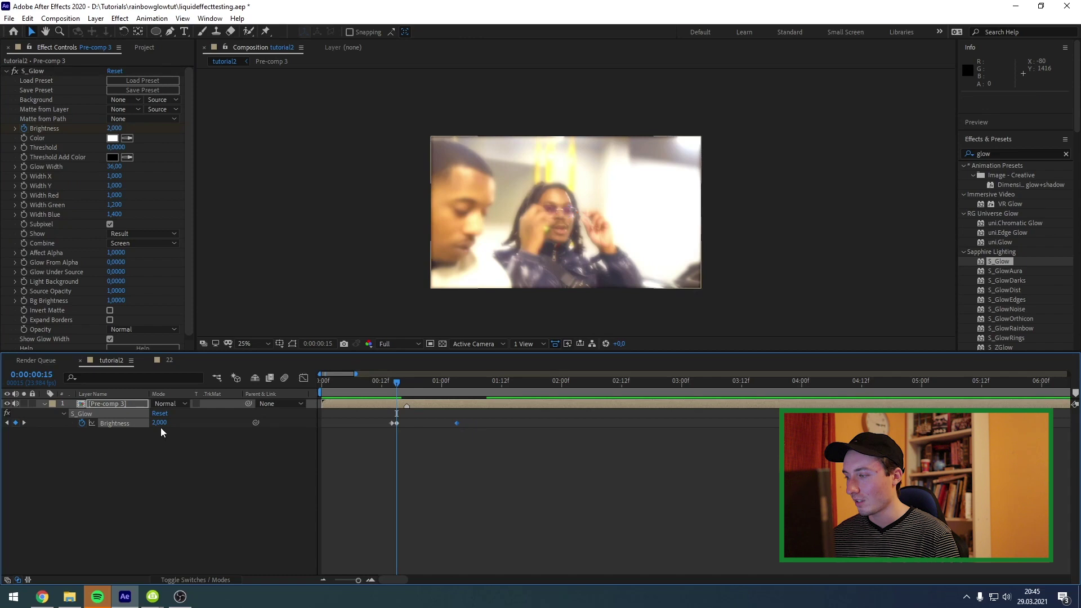
Set the Brightness keyframe at 0:00:00:15 to 1,5 and check the glow's fade
left_click(161, 424)
type("1,5")
key("Return")
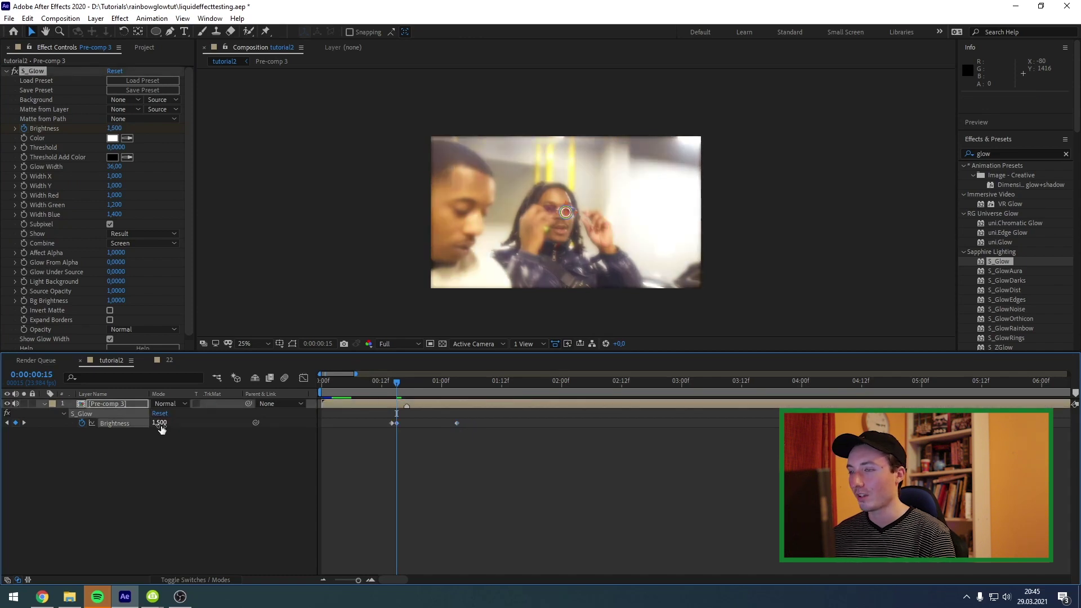
mouse_move(395, 388)
left_mouse_down()
mouse_move(417, 390)
mouse_move(401, 391)
left_mouse_up()
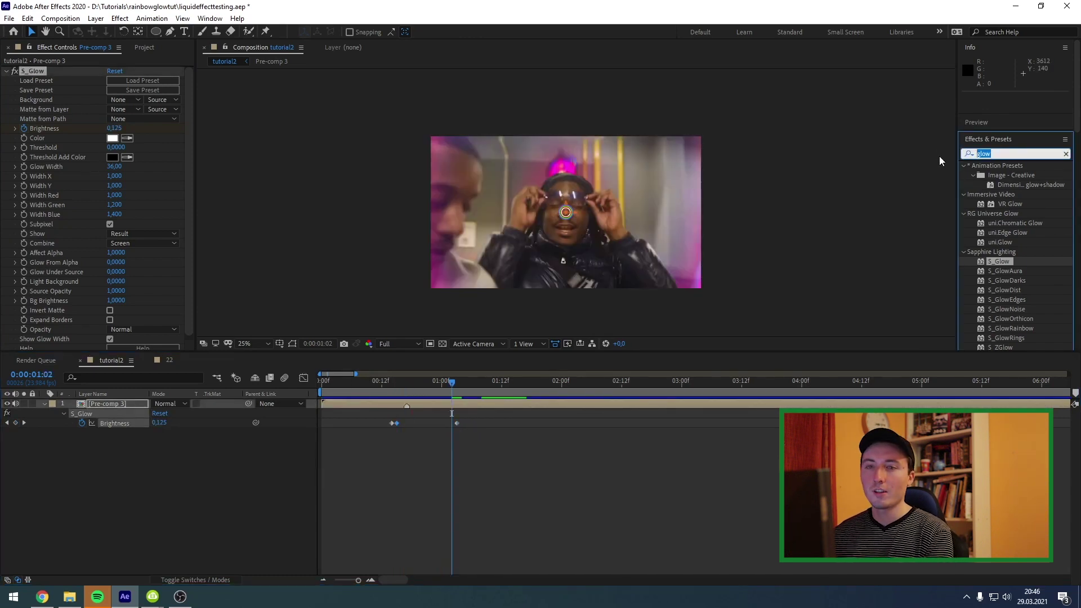
Apply S_Shake to the pre-composed layer and keyframe its Amplitude at 0 at 0:00:00:14
type("shake")
left_click_drag(1004, 232, 413, 404)
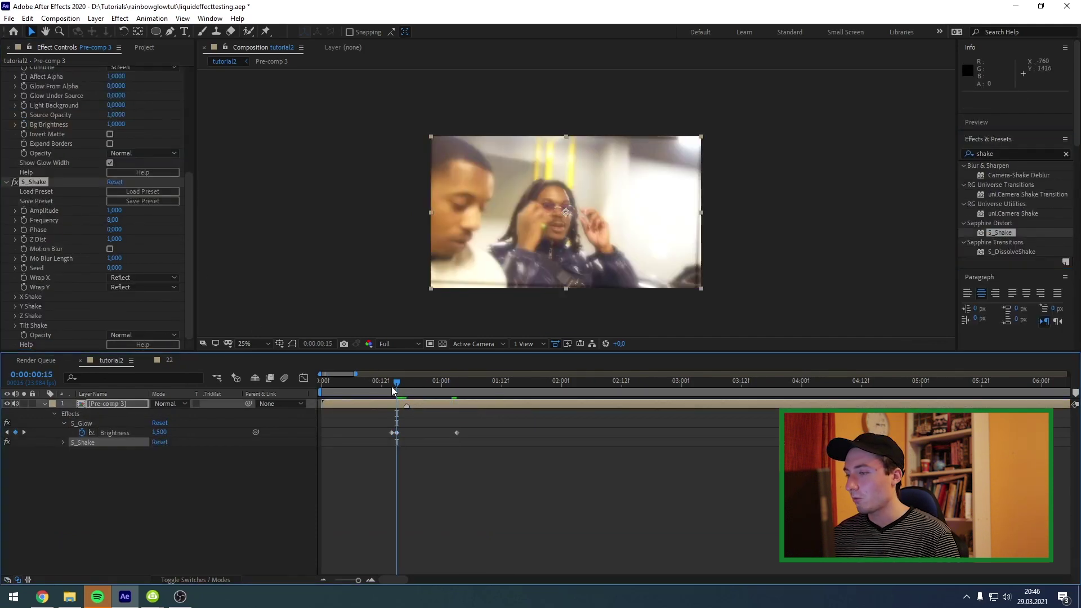
left_click(391, 387)
left_click(115, 210)
type("0")
key("Return")
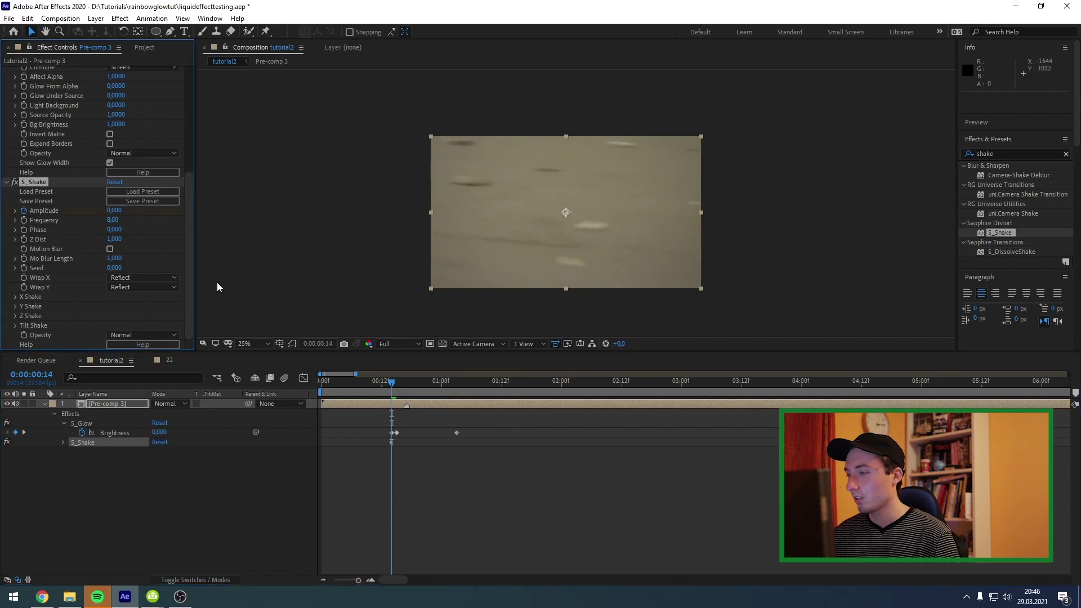
Add S_Shake Amplitude keyframes of 1 at 0:00:00:15 and 0 at about 0:00:01:17
left_click(394, 387)
left_click(115, 210)
type("1")
key("Return")
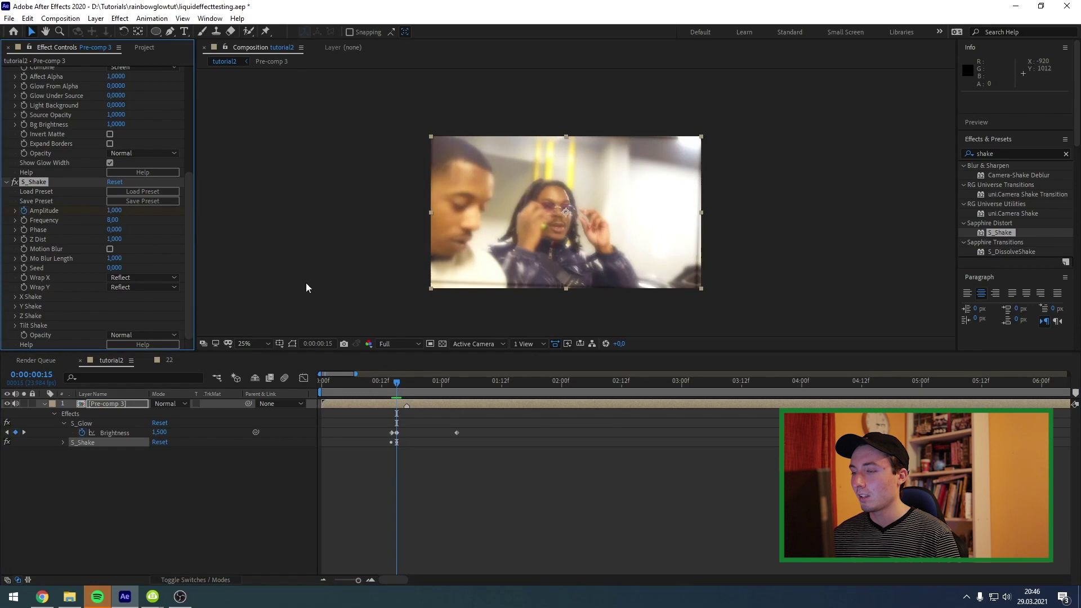
left_click_drag(402, 394, 505, 400)
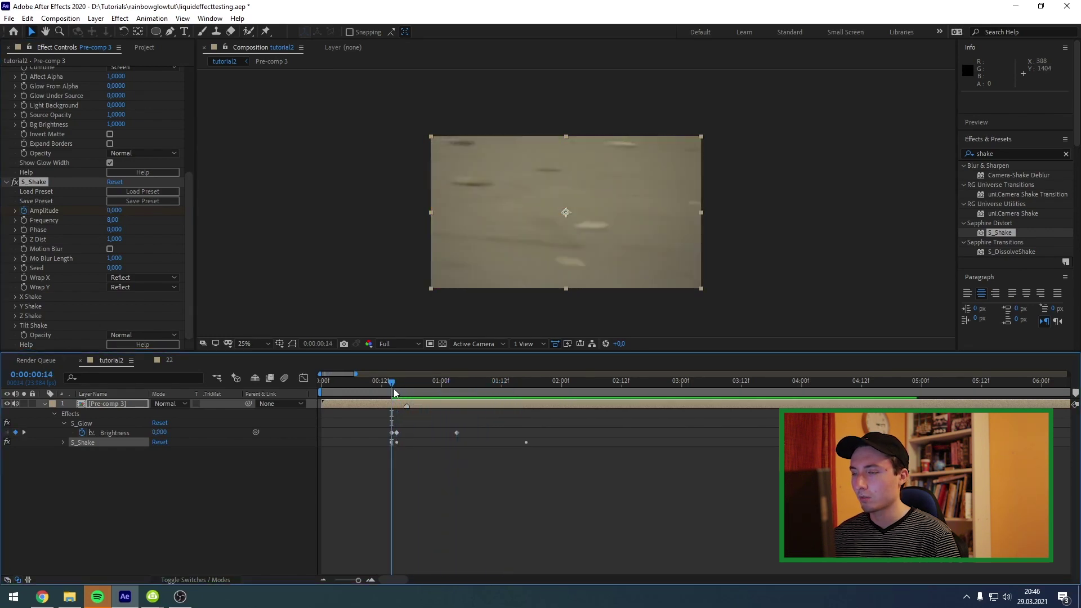
key("space")
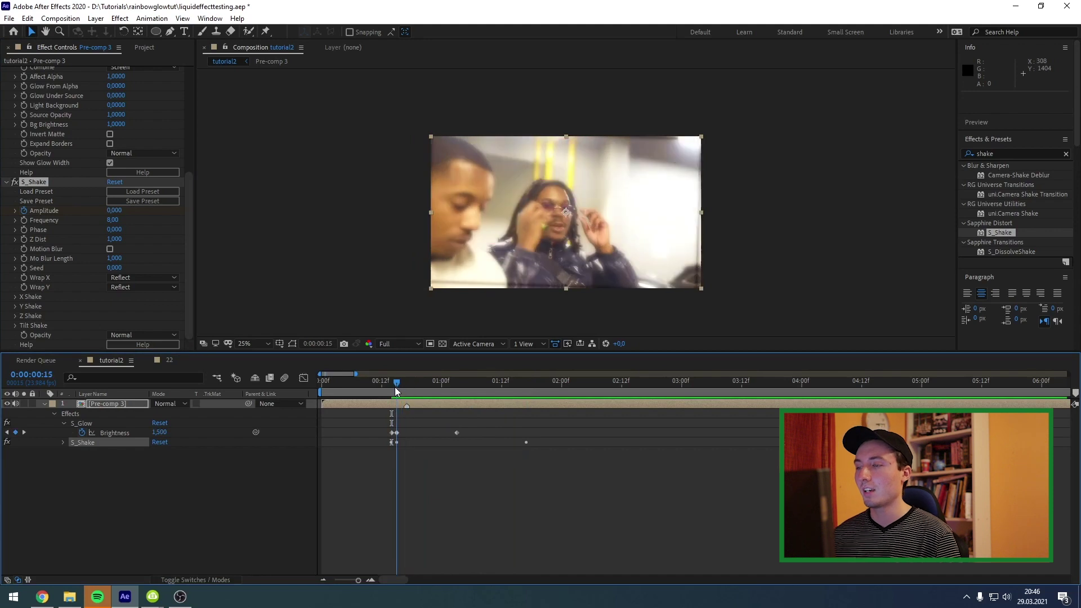
Start keyframing the pre-composed layer's Scale at 0:00:00:14 with a value of 110%
left_click(391, 388)
left_click(400, 405)
key("s")
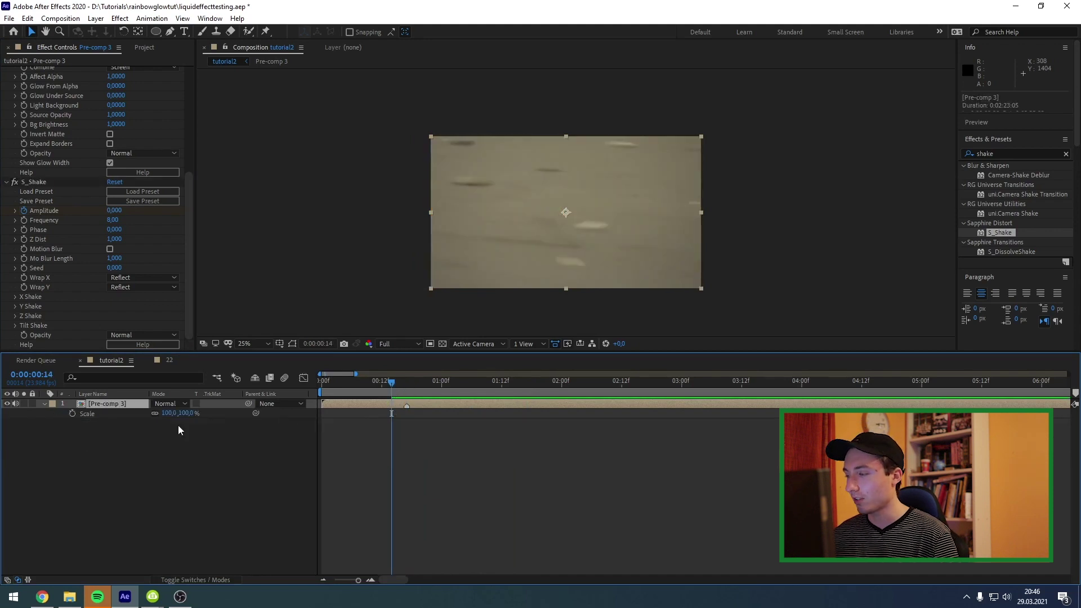
left_click(72, 414)
Add a 100% Scale keyframe to the pre-composed layer and place it at about 0:00:01:01
left_click_drag(391, 387, 396, 387)
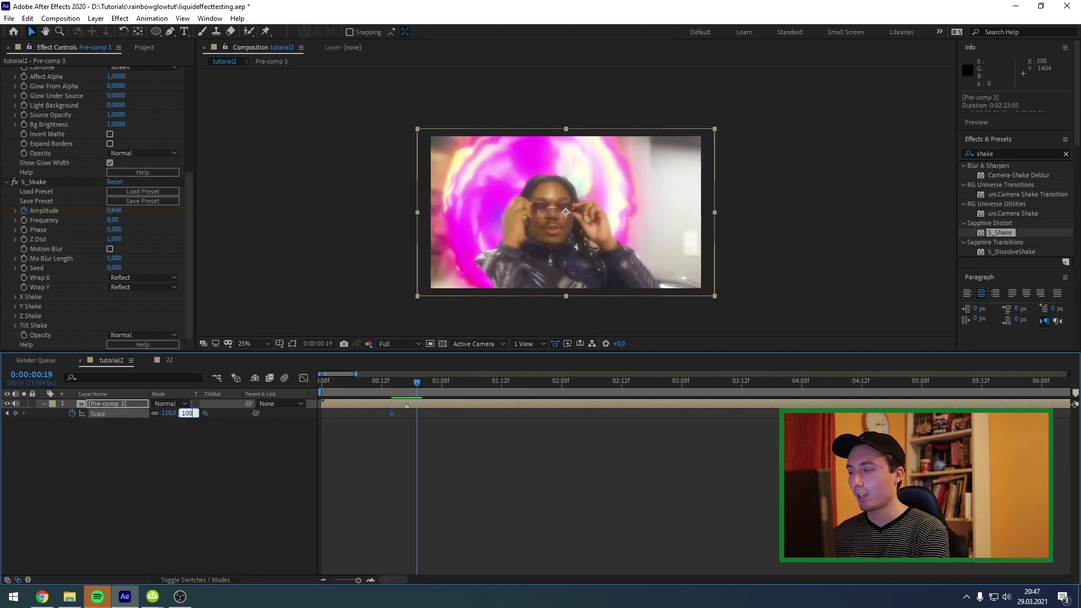
key("Return")
key("Page_Down")
key("Page_Down")
key("Page_Down")
key("Page_Down")
key("Page_Down")
key("Page_Down")
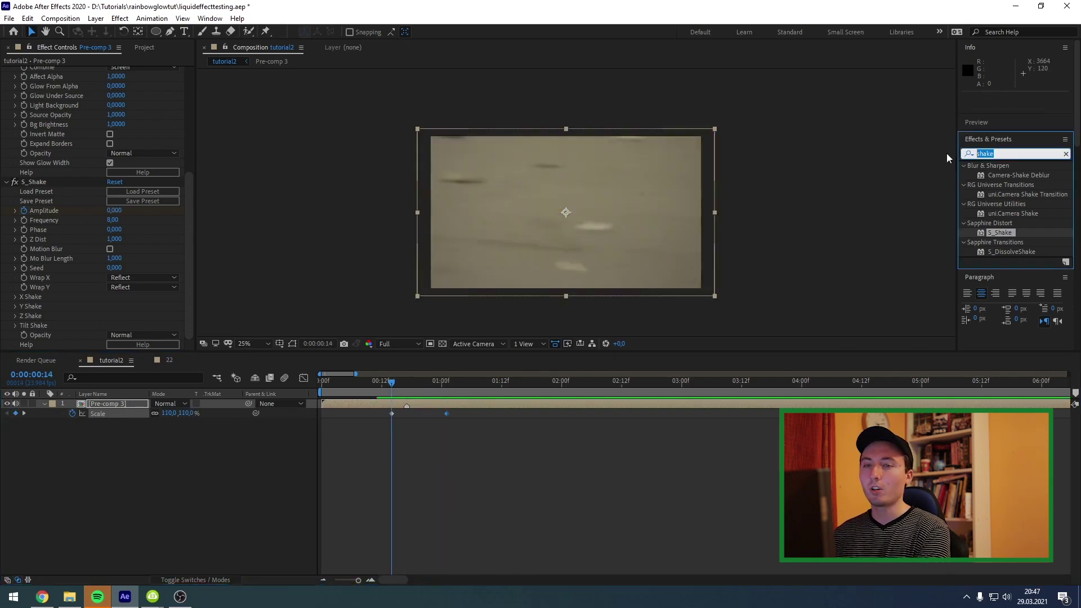
Apply Optics Compensation to the pre-composed layer and enable Reverse Lens Distortion
type("optic")
left_click_drag(1008, 175, 110, 308)
key("Page_Down")
left_click(108, 309)
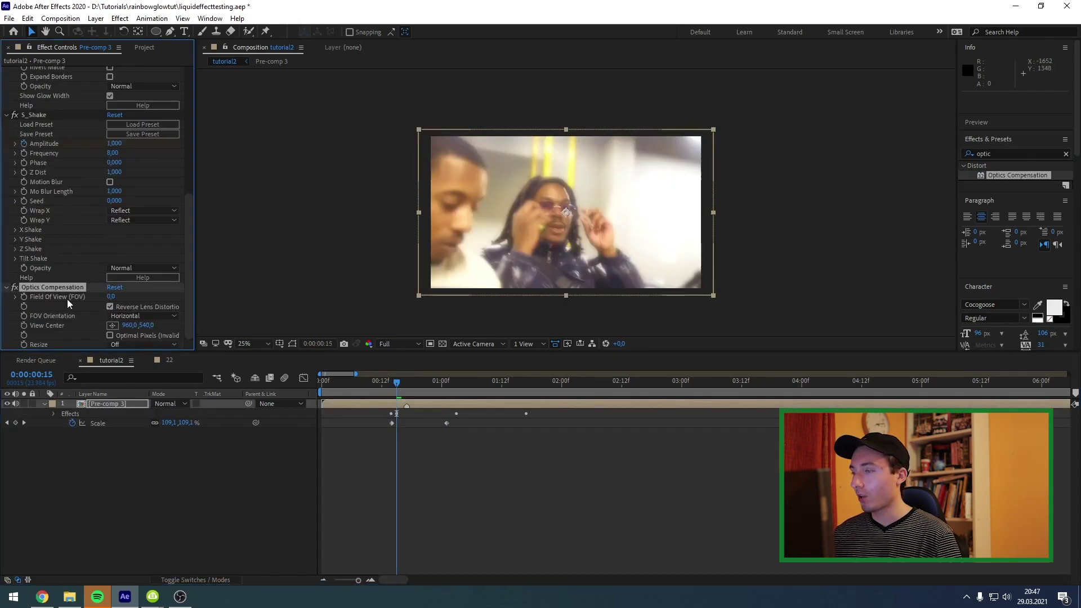
Keyframe the Optics Compensation Field Of View at 0 at 0:00:00:14 and 100,6 at 0:00:00:15
left_click(393, 385)
left_click(23, 297)
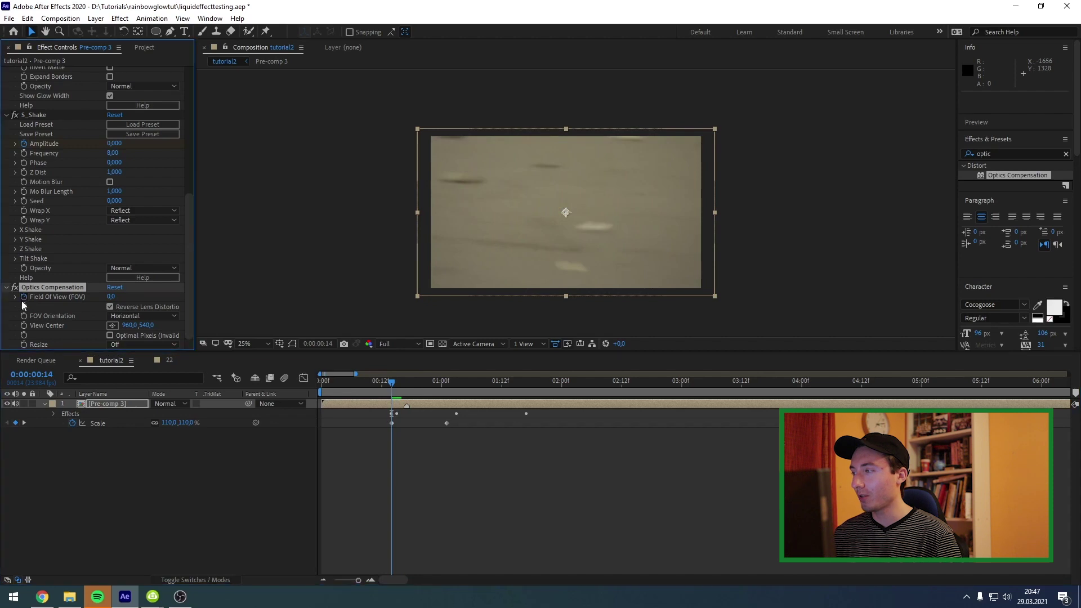
left_click(394, 387)
left_click_drag(110, 297, 671, 288)
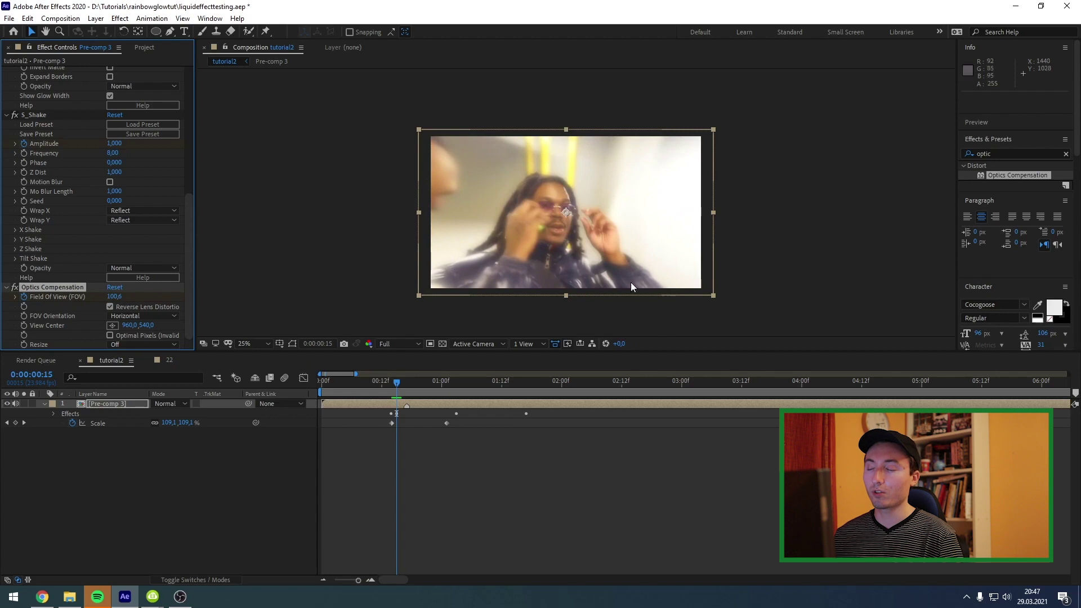
Add a Field Of View keyframe of 0 at 0:00:01:09 and preview the combined animation from 0:00:00:14
left_click_drag(396, 384, 487, 382)
left_click(116, 298)
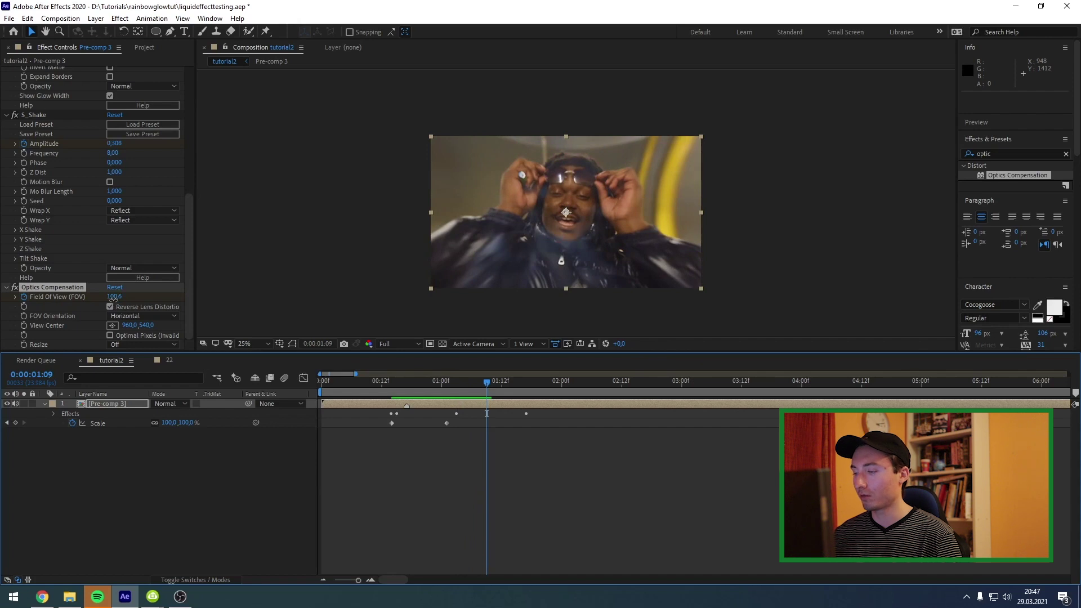
type("0")
key("Return")
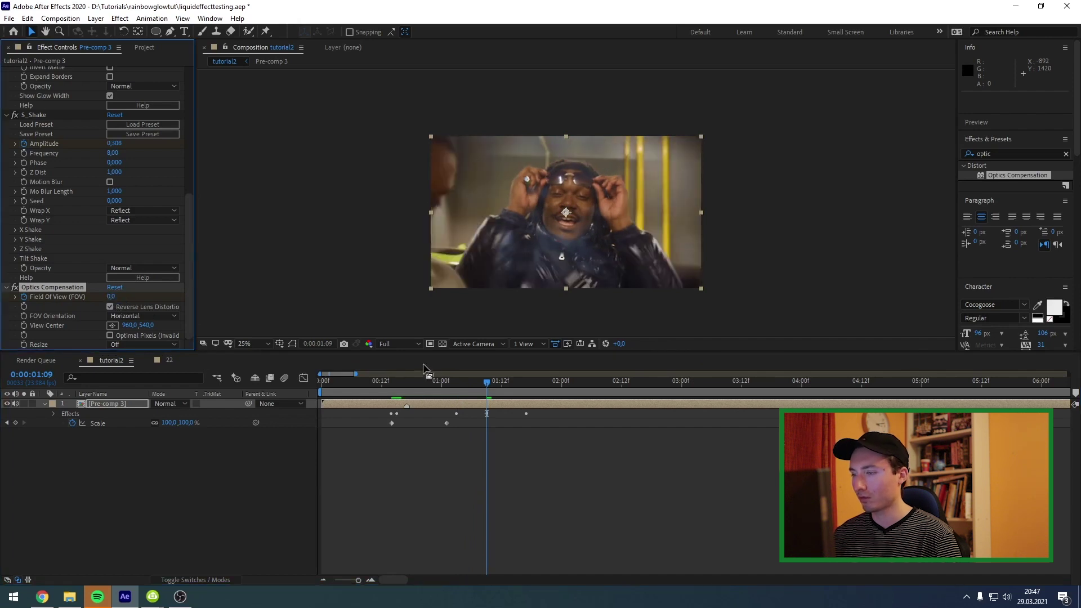
left_click(391, 391)
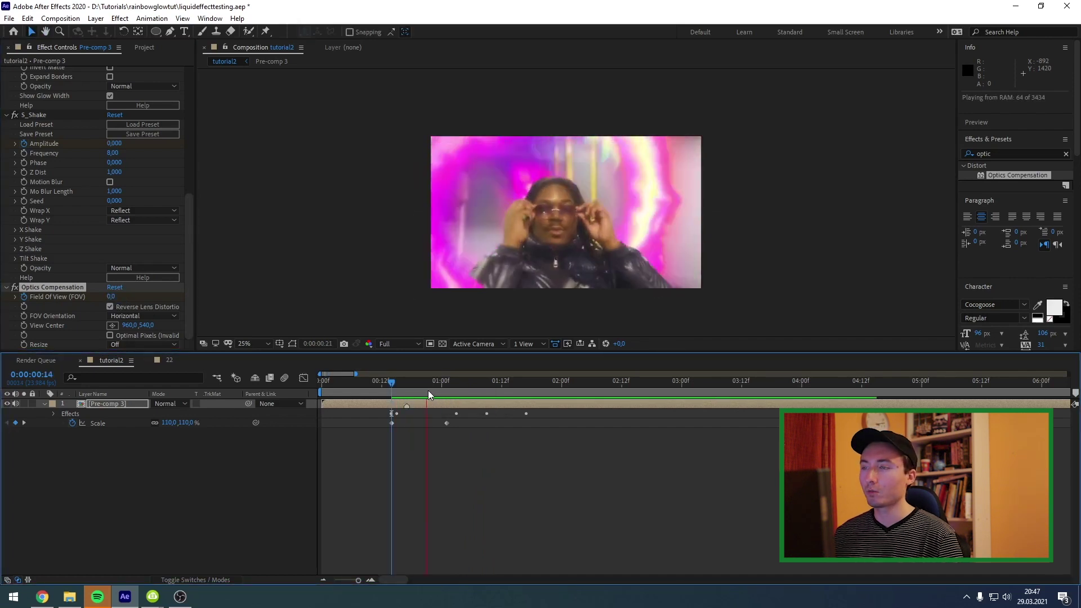
left_click(397, 386)
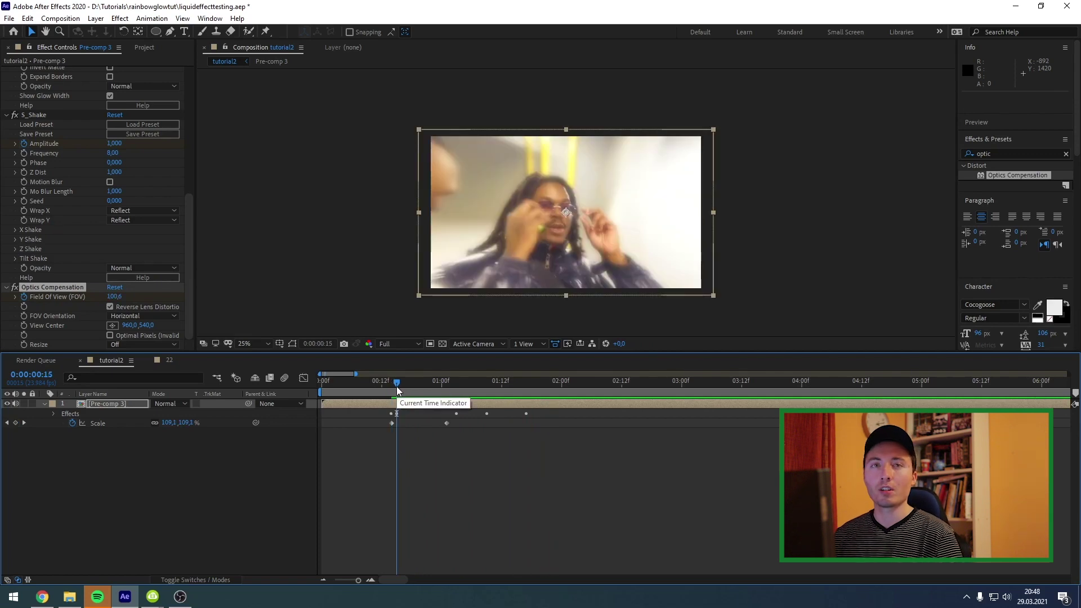